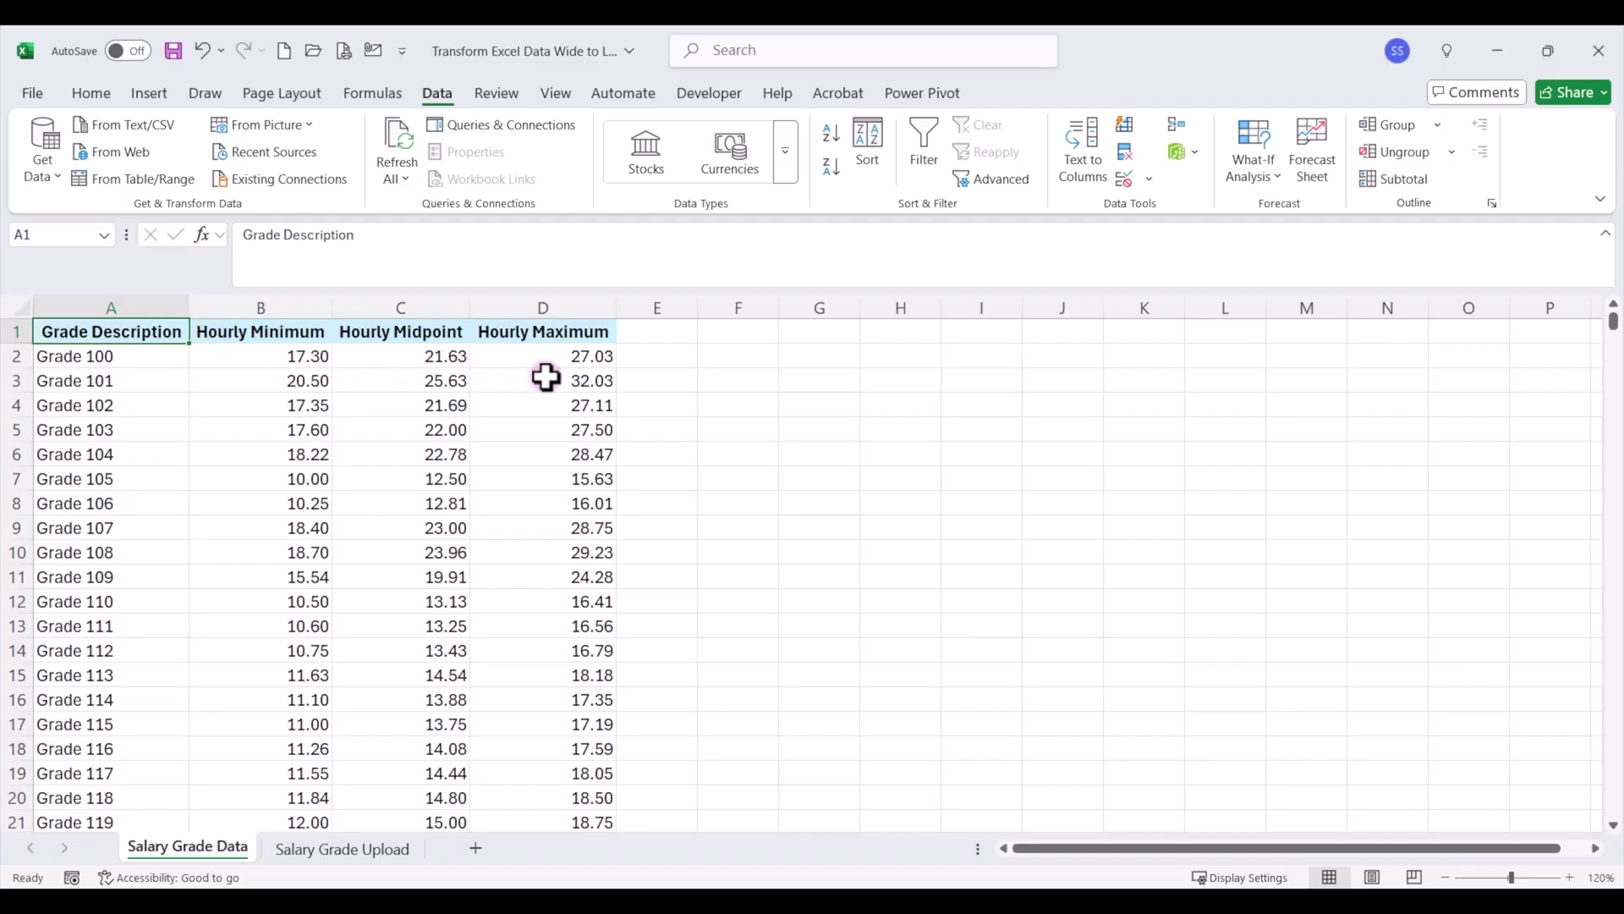
Check the Salary Grade Upload layout, then copy Salary Grade Data to the end as Salary Grade Data (2).
{"action": "left_click", "coordinate": [379, 851]}
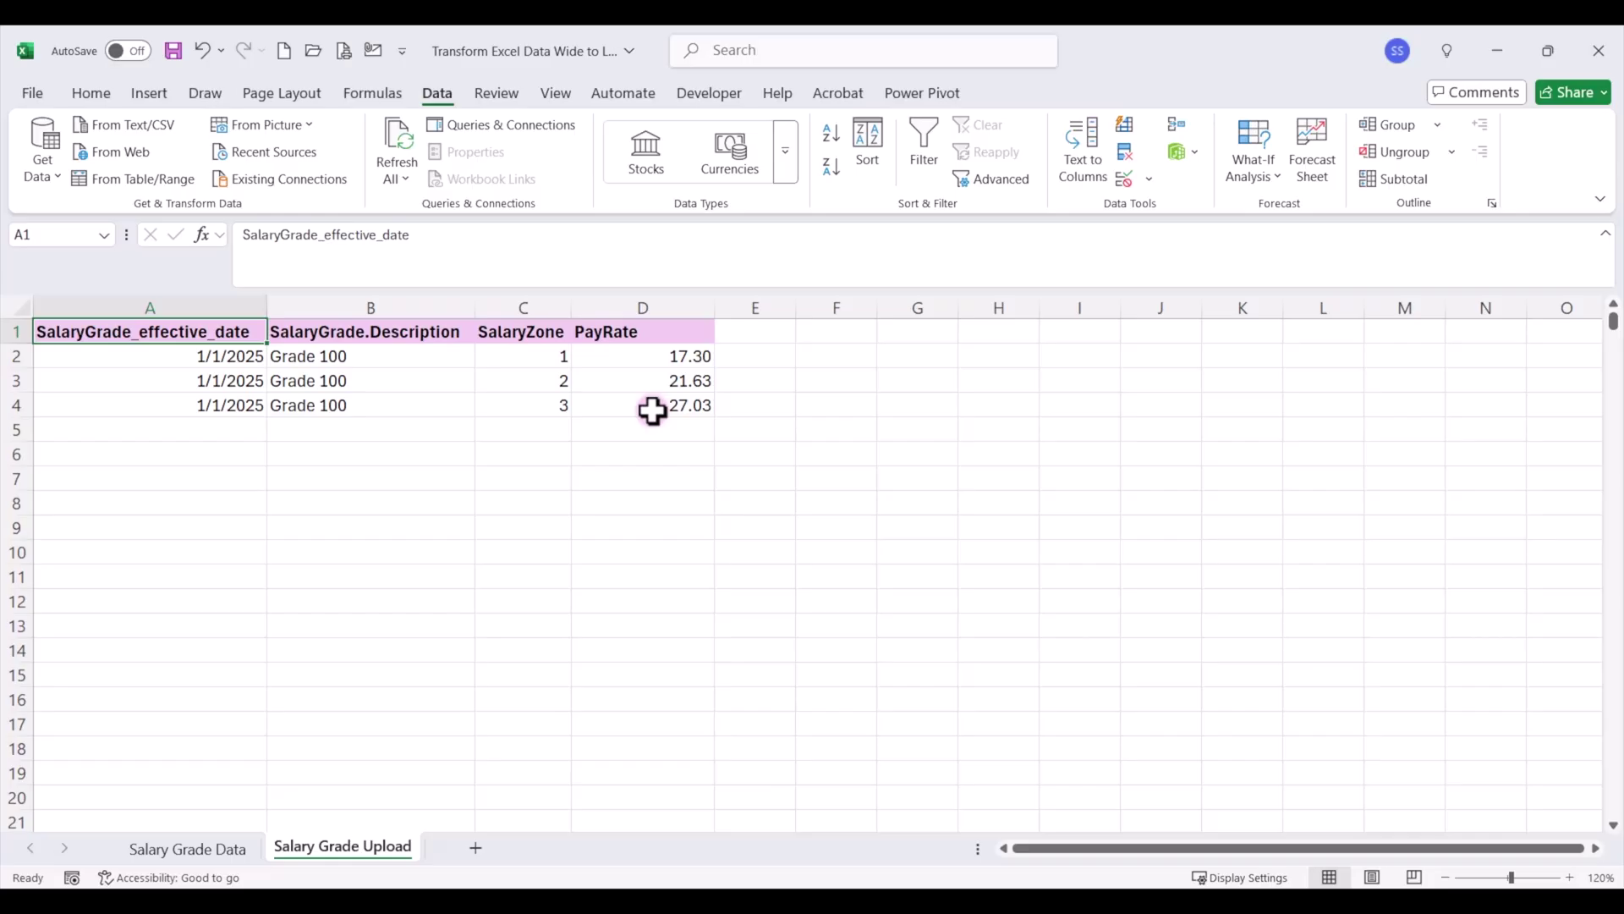
{"action": "left_click", "coordinate": [201, 850]}
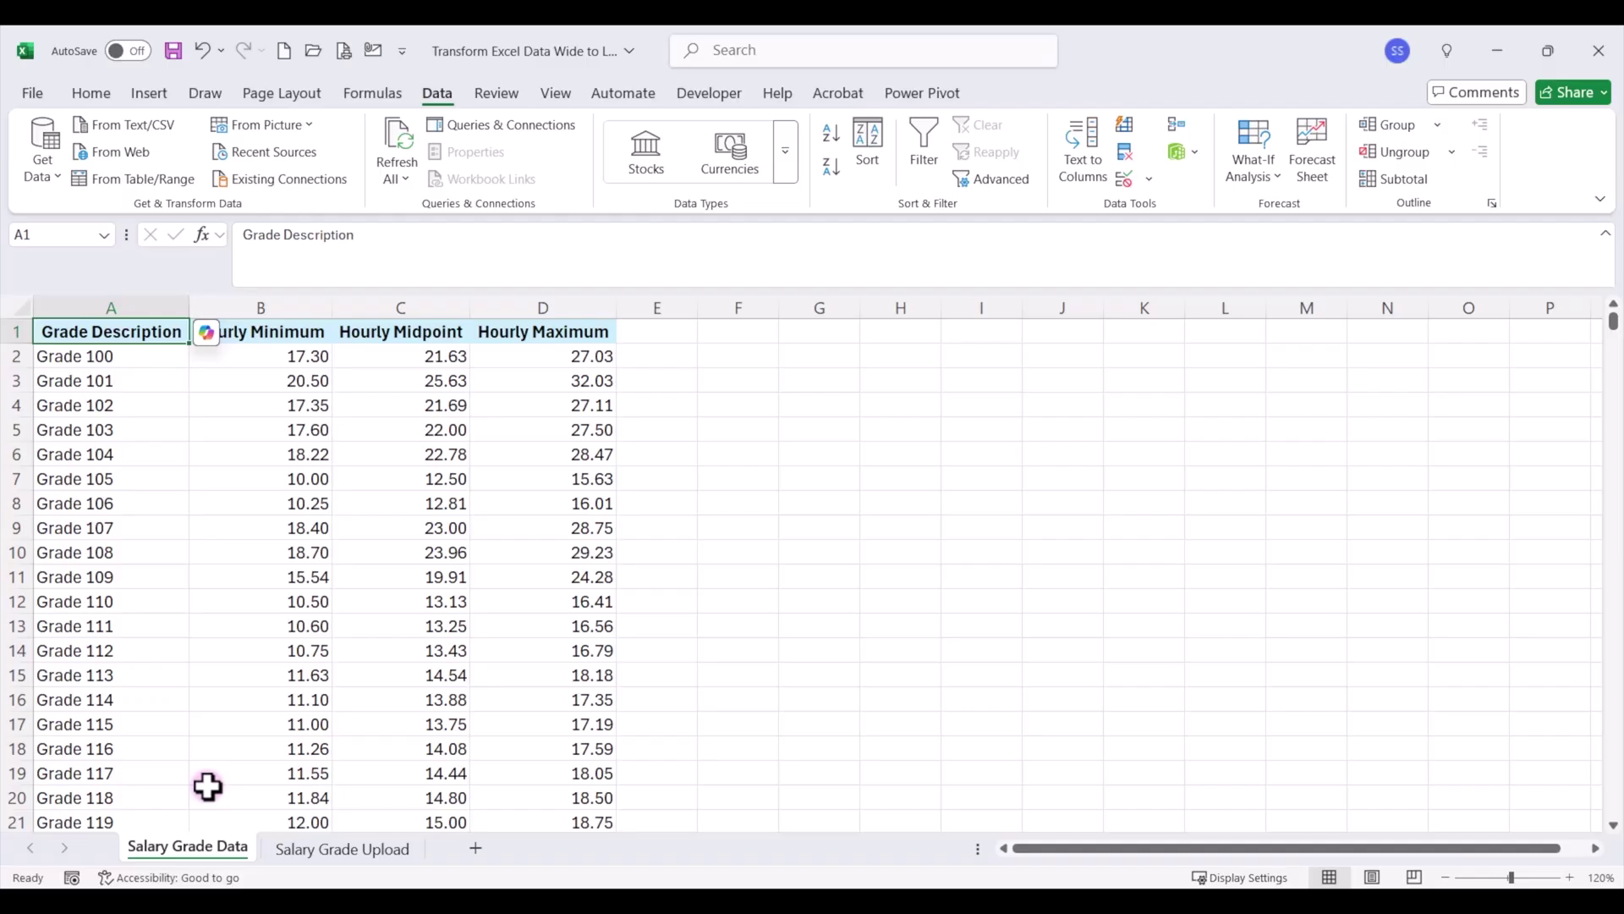
{"action": "right_click", "coordinate": [205, 850]}
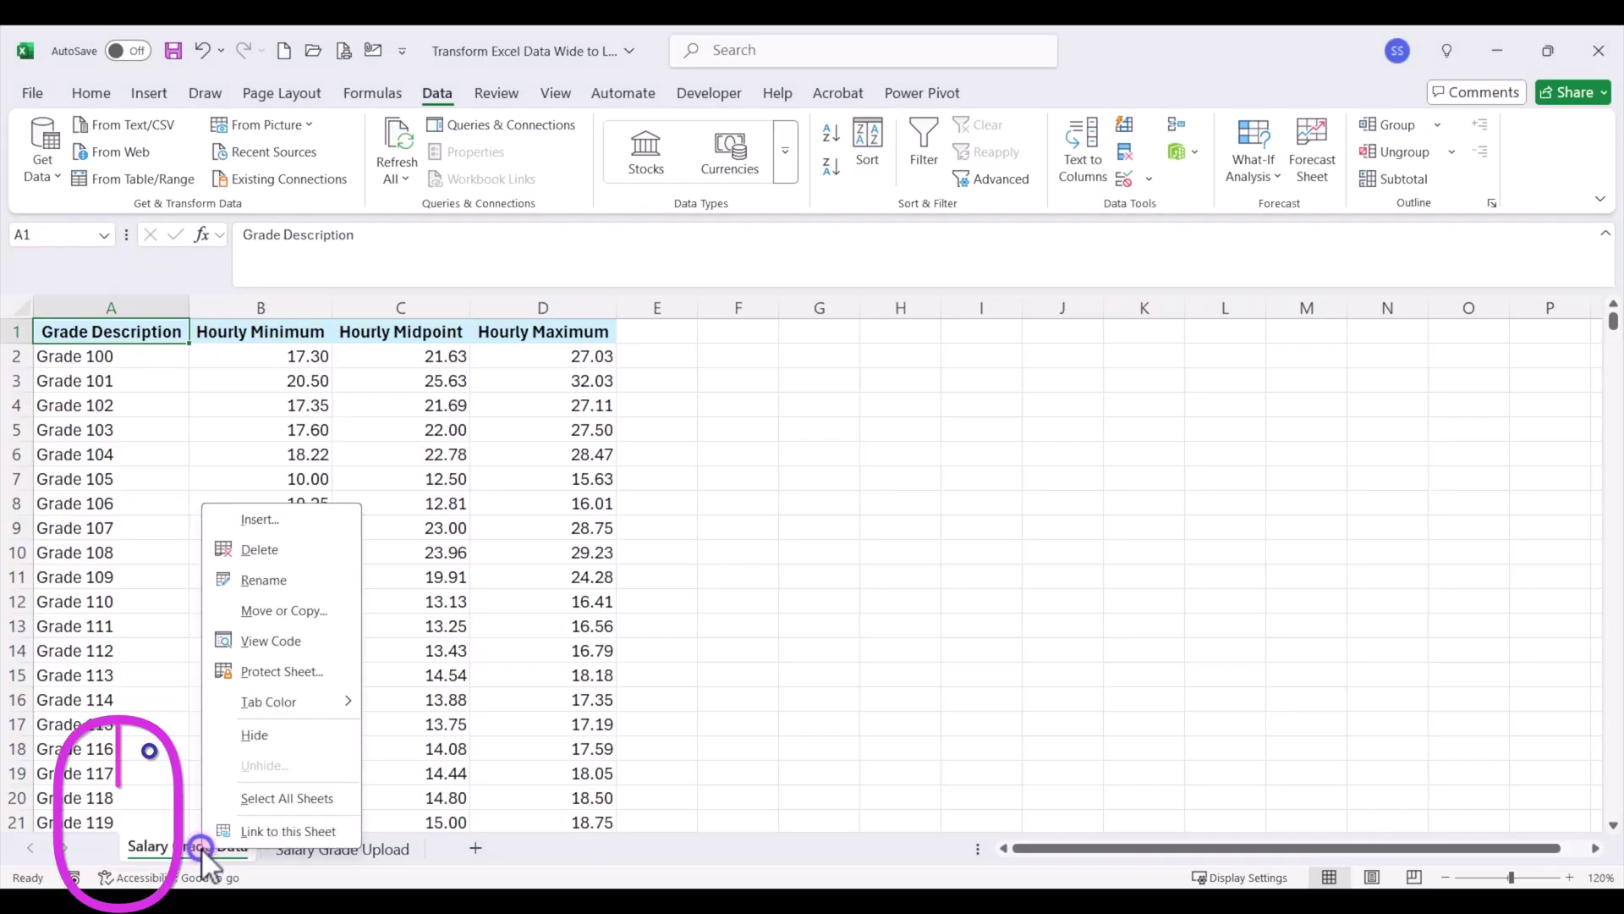
{"action": "left_click", "coordinate": [272, 612]}
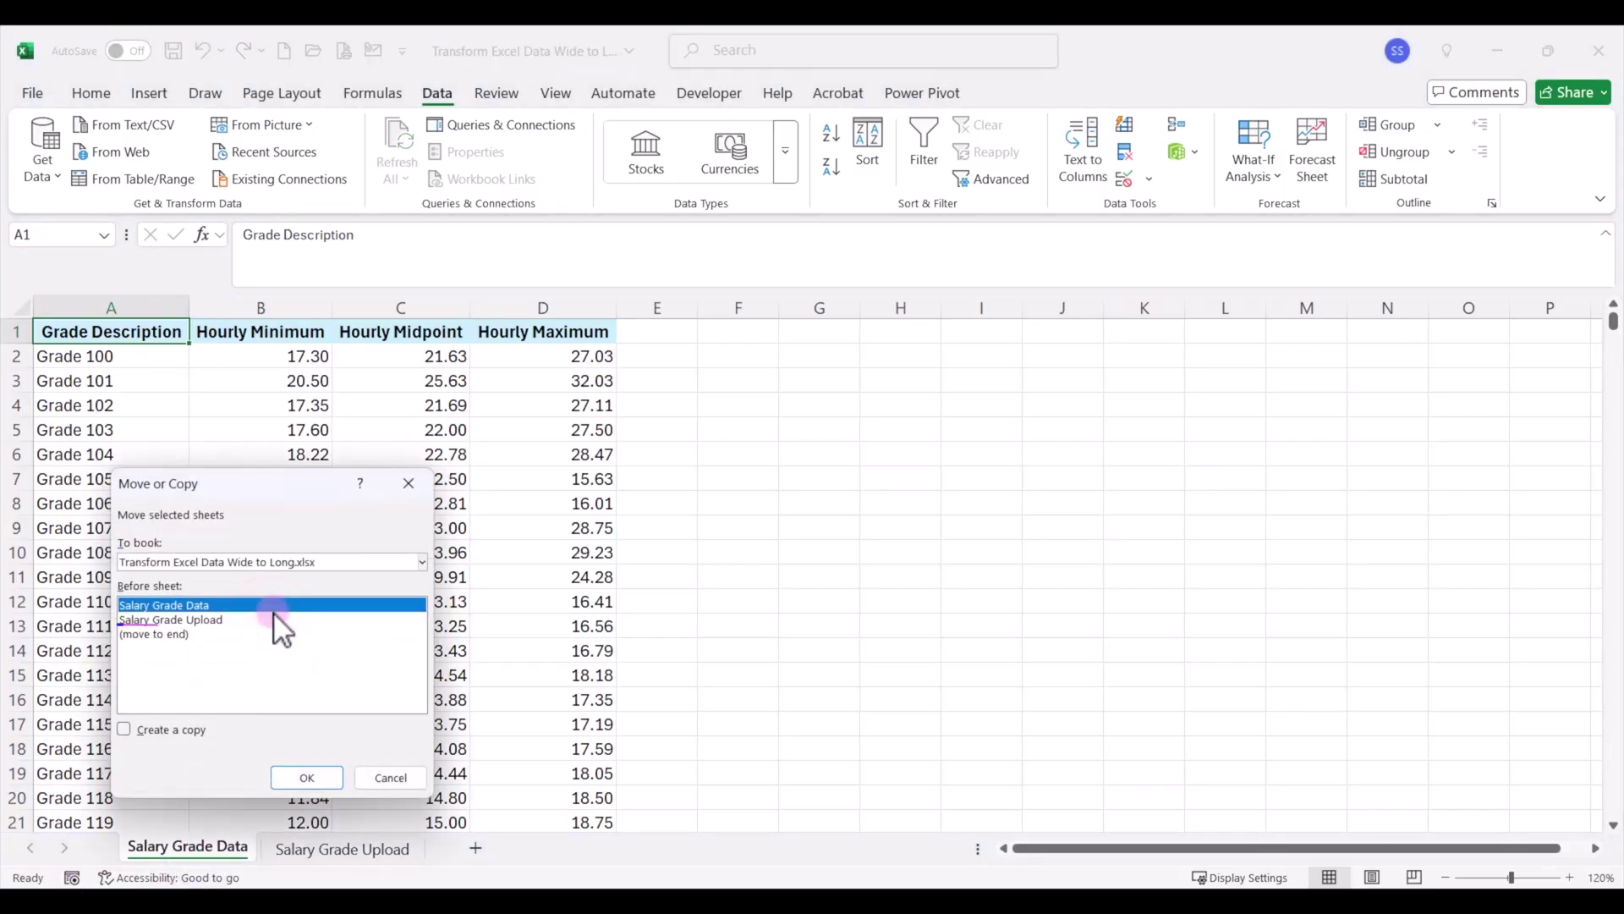
{"action": "left_click", "coordinate": [161, 635]}
{"action": "left_click", "coordinate": [126, 730]}
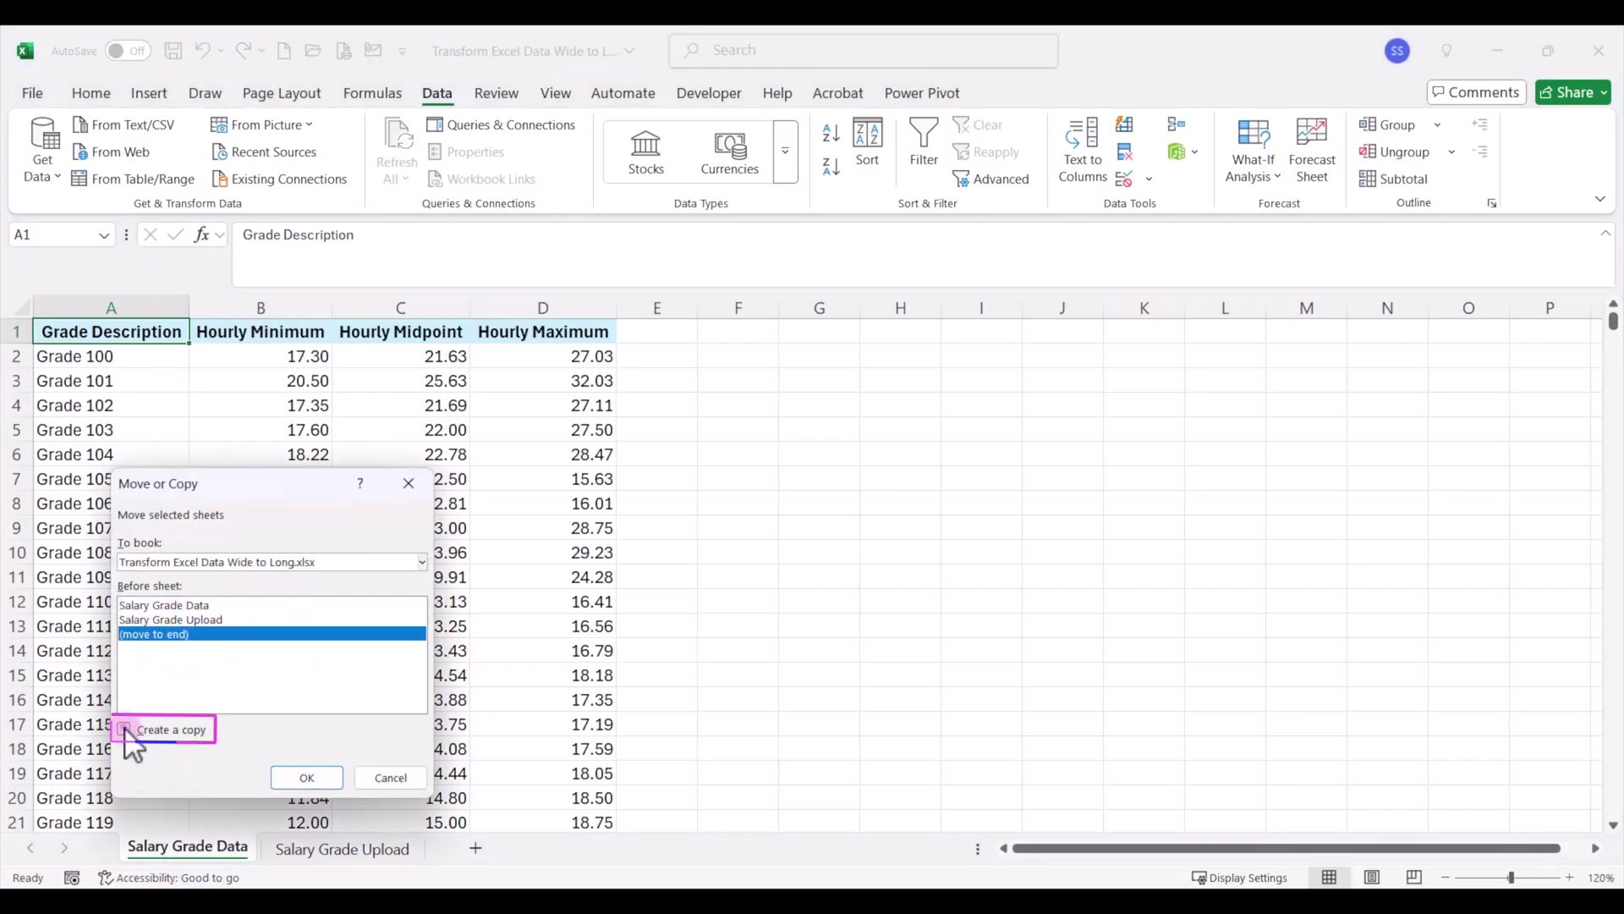
{"action": "left_click", "coordinate": [307, 777]}
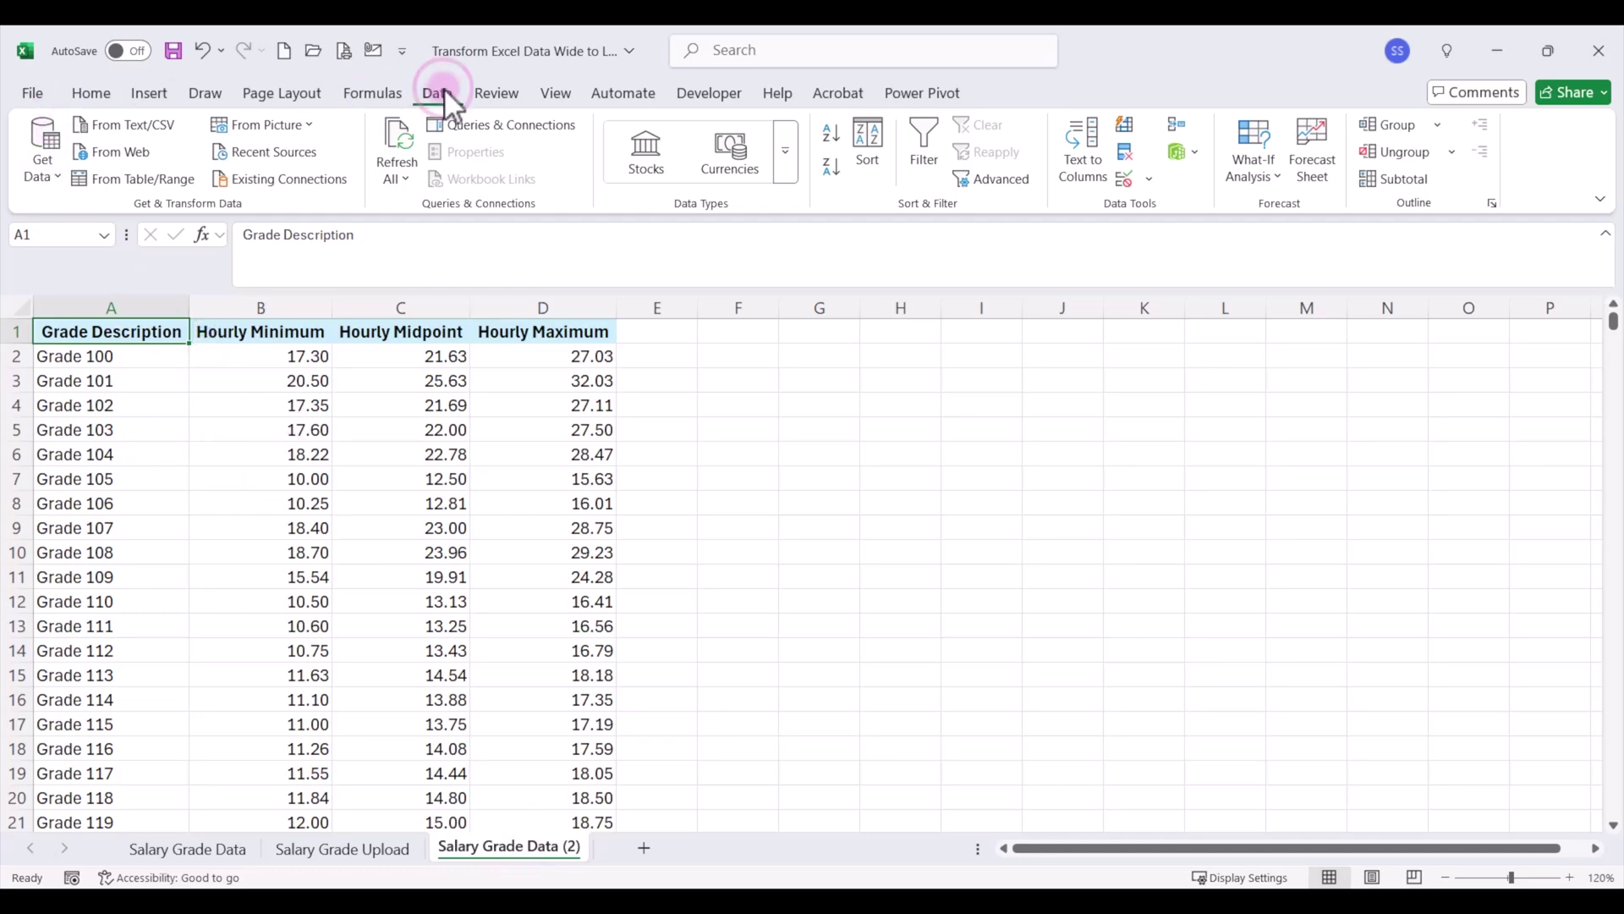
Load range $A$1:$D$741, with headers, into Power Query Editor as query Table3.
{"action": "left_click", "coordinate": [132, 180]}
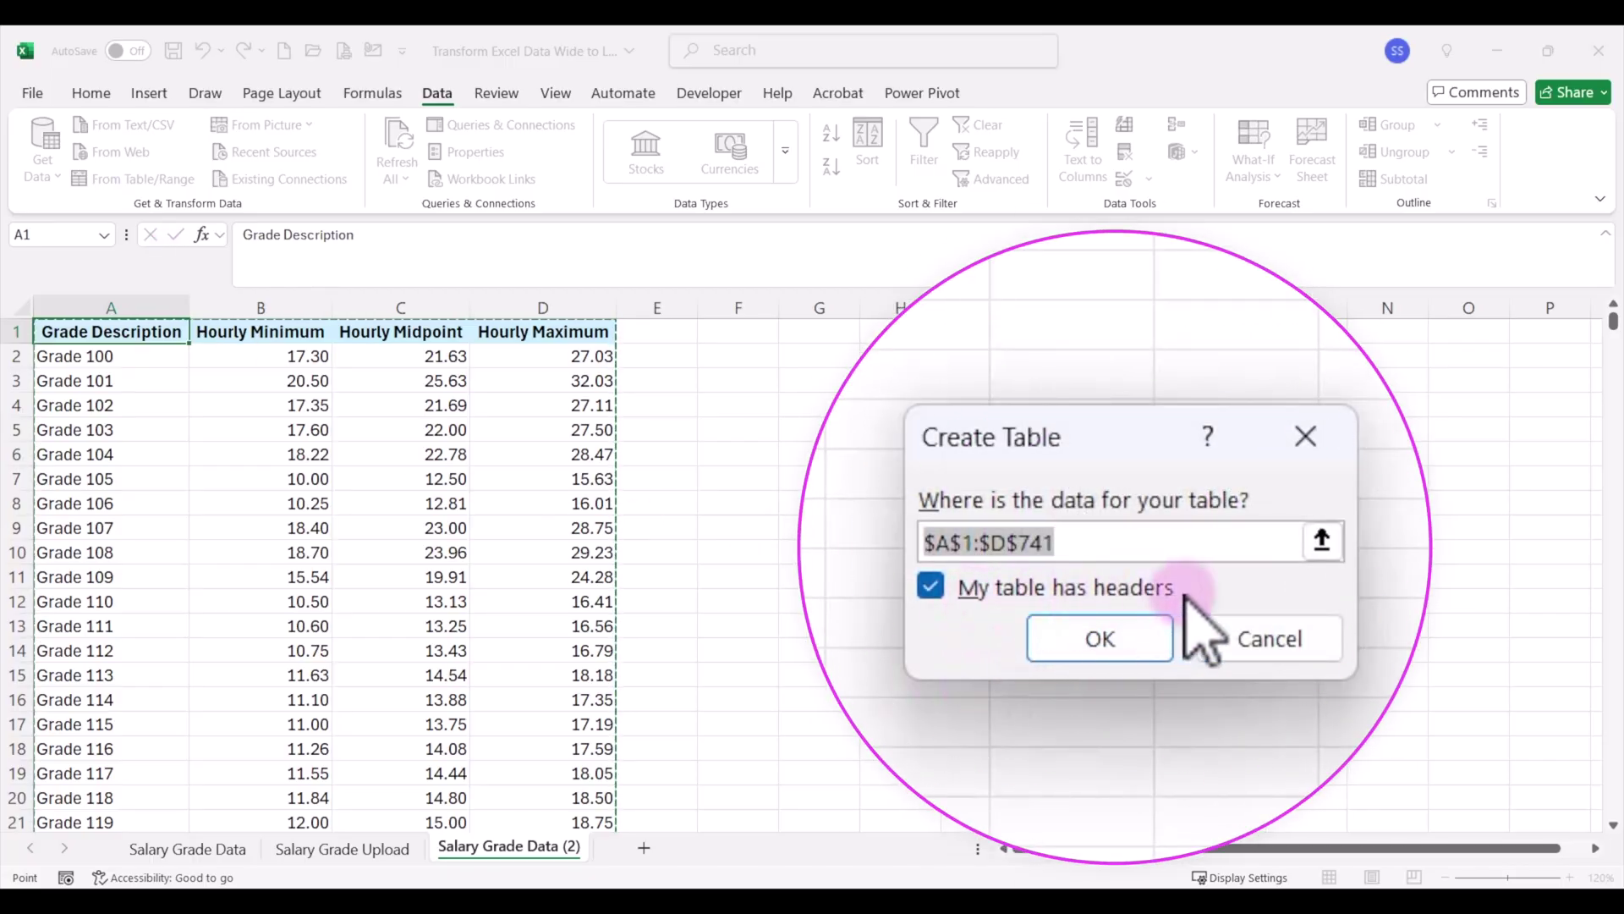
{"action": "left_click", "coordinate": [1144, 635]}
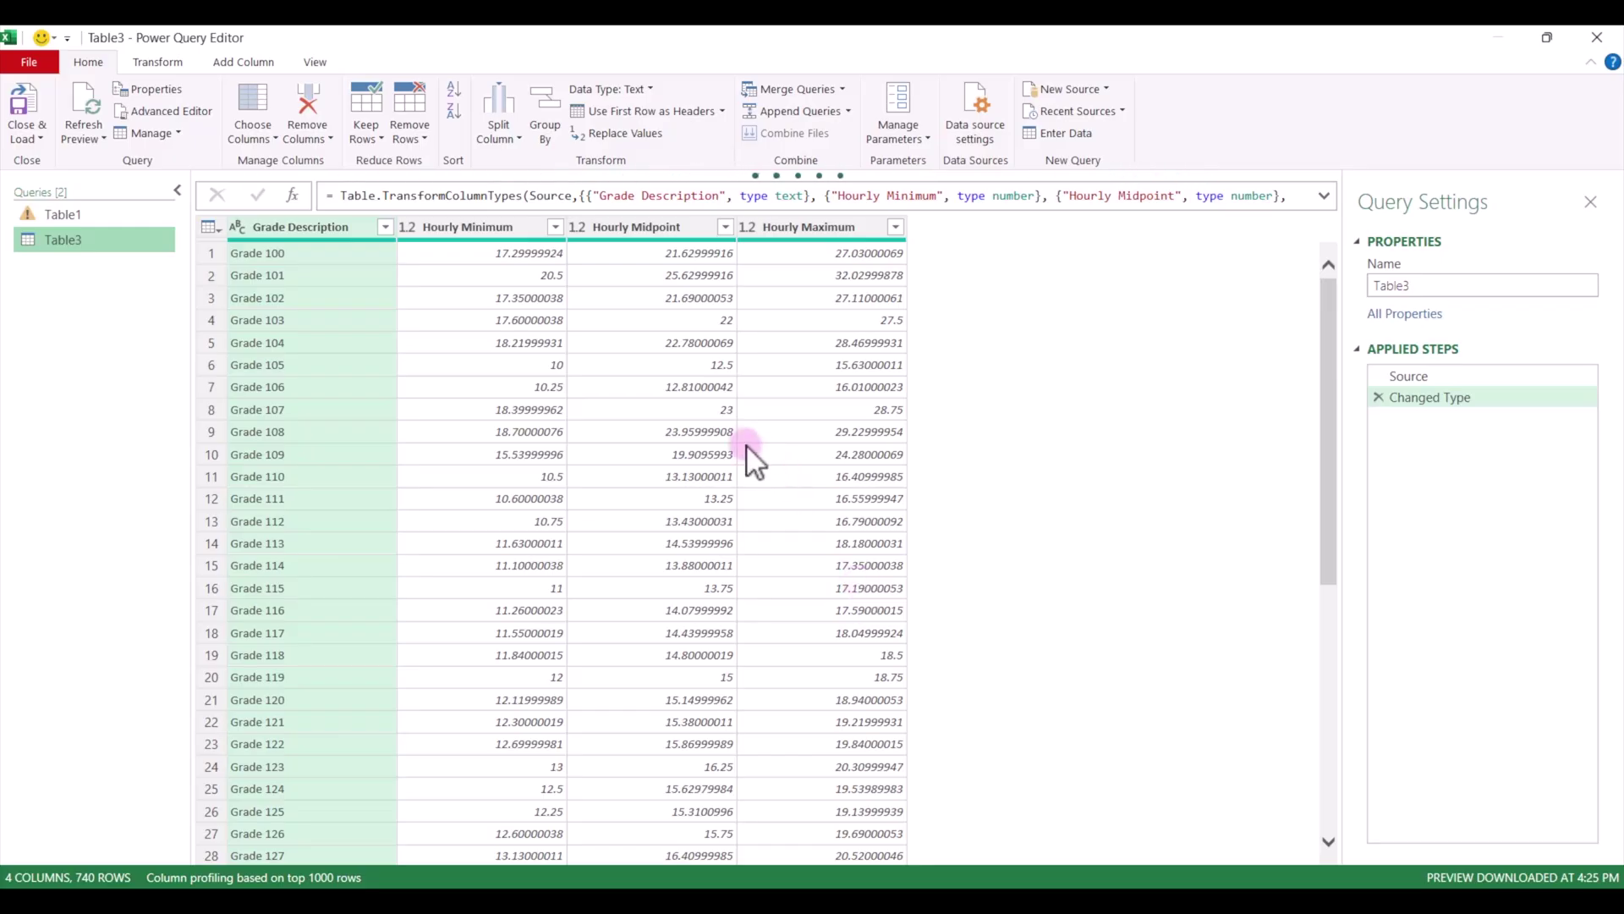
Unpivot the Hourly Minimum, Hourly Midpoint and Hourly Maximum columns into Attribute and Value rows.
{"action": "left_click", "coordinate": [494, 225]}
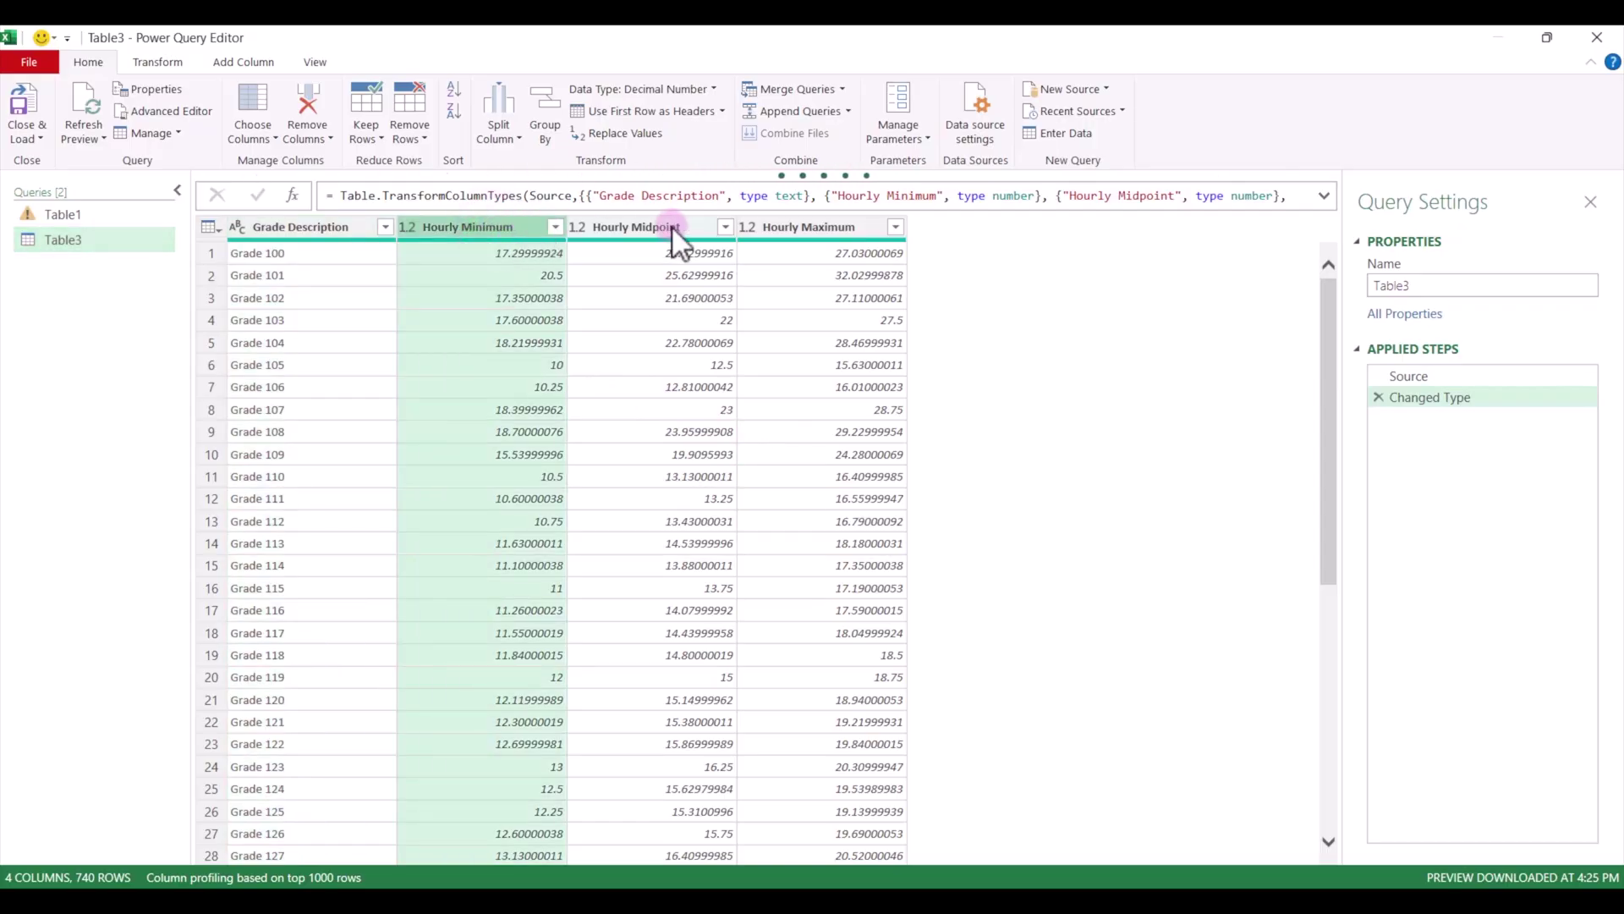
{"action": "key", "text": "ctrl"}
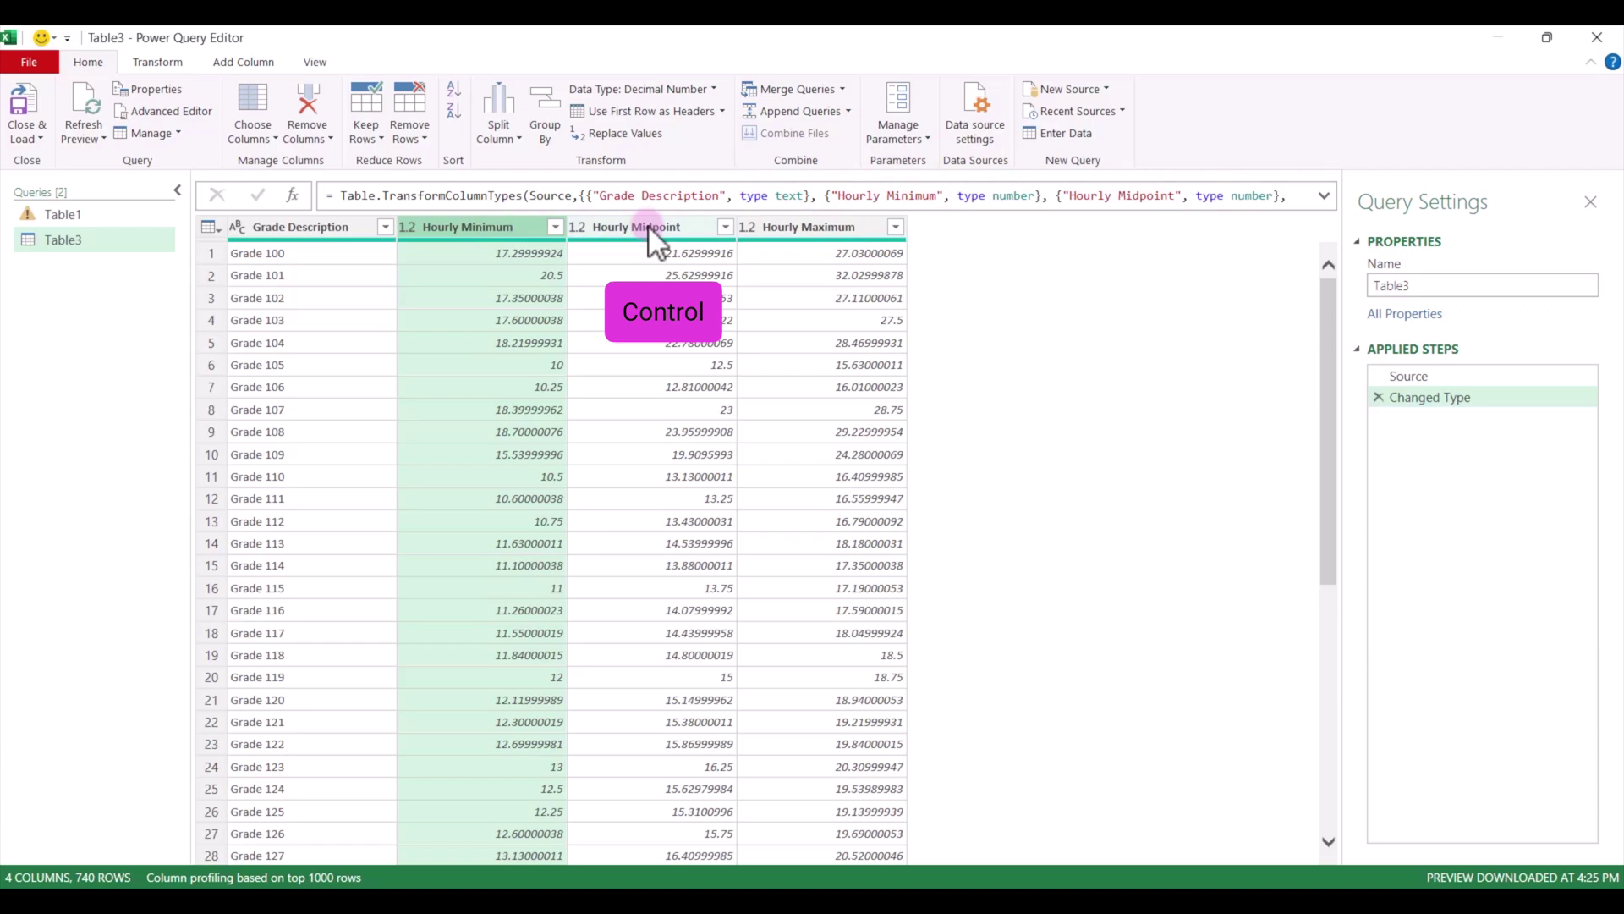
{"action": "left_click", "coordinate": [648, 225], "text": "ctrl"}
{"action": "left_click", "coordinate": [812, 226], "text": "ctrl"}
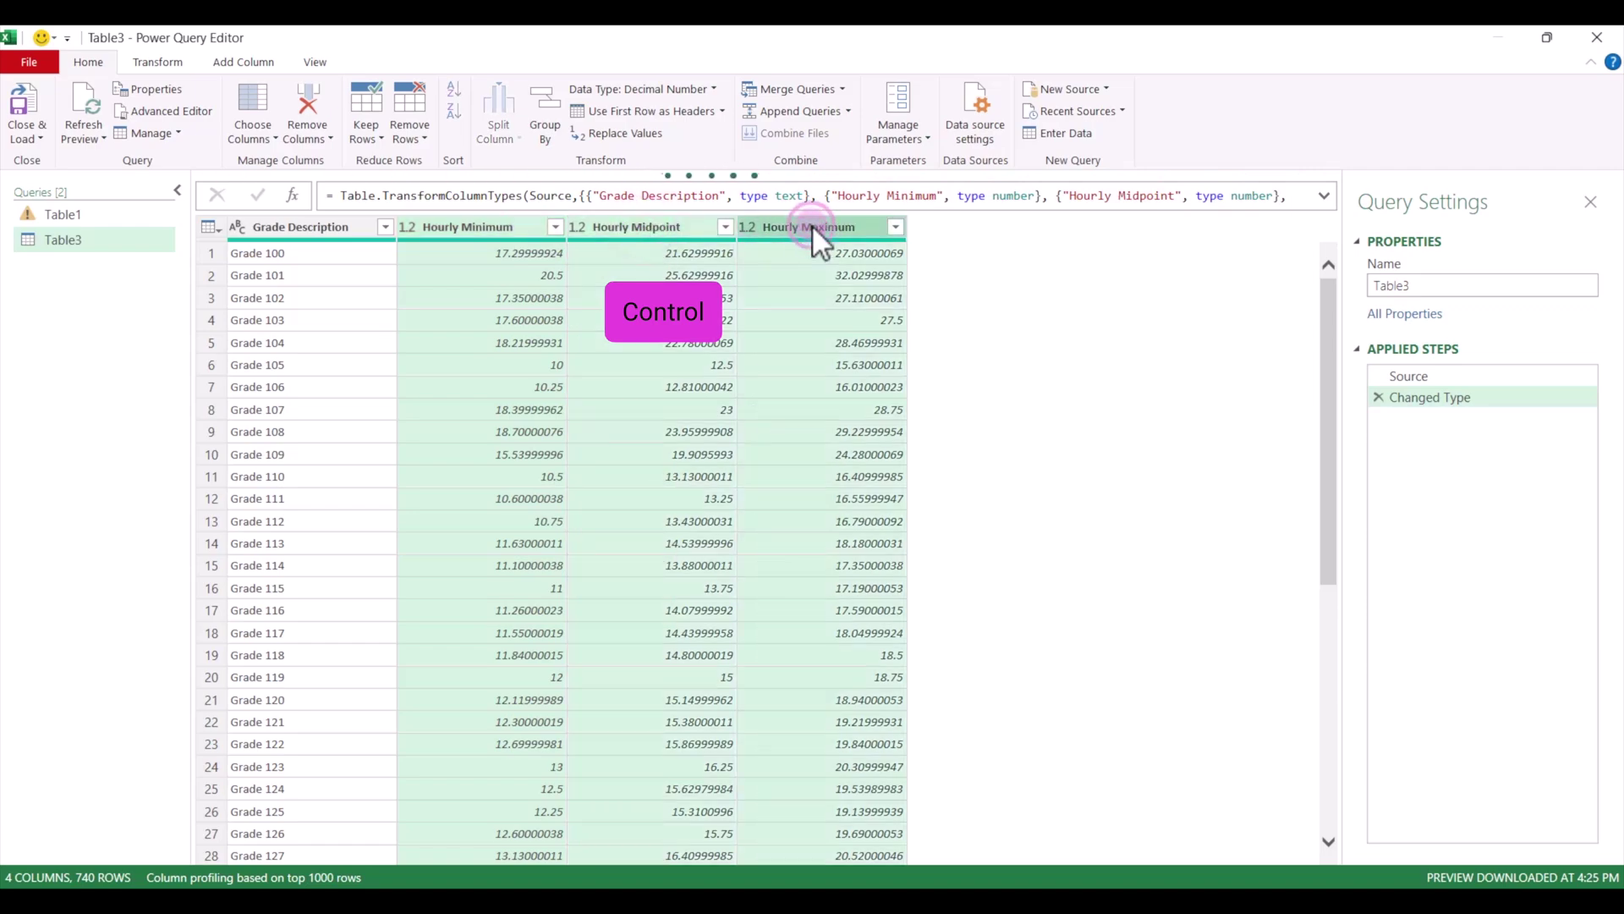
{"action": "left_click", "coordinate": [160, 64]}
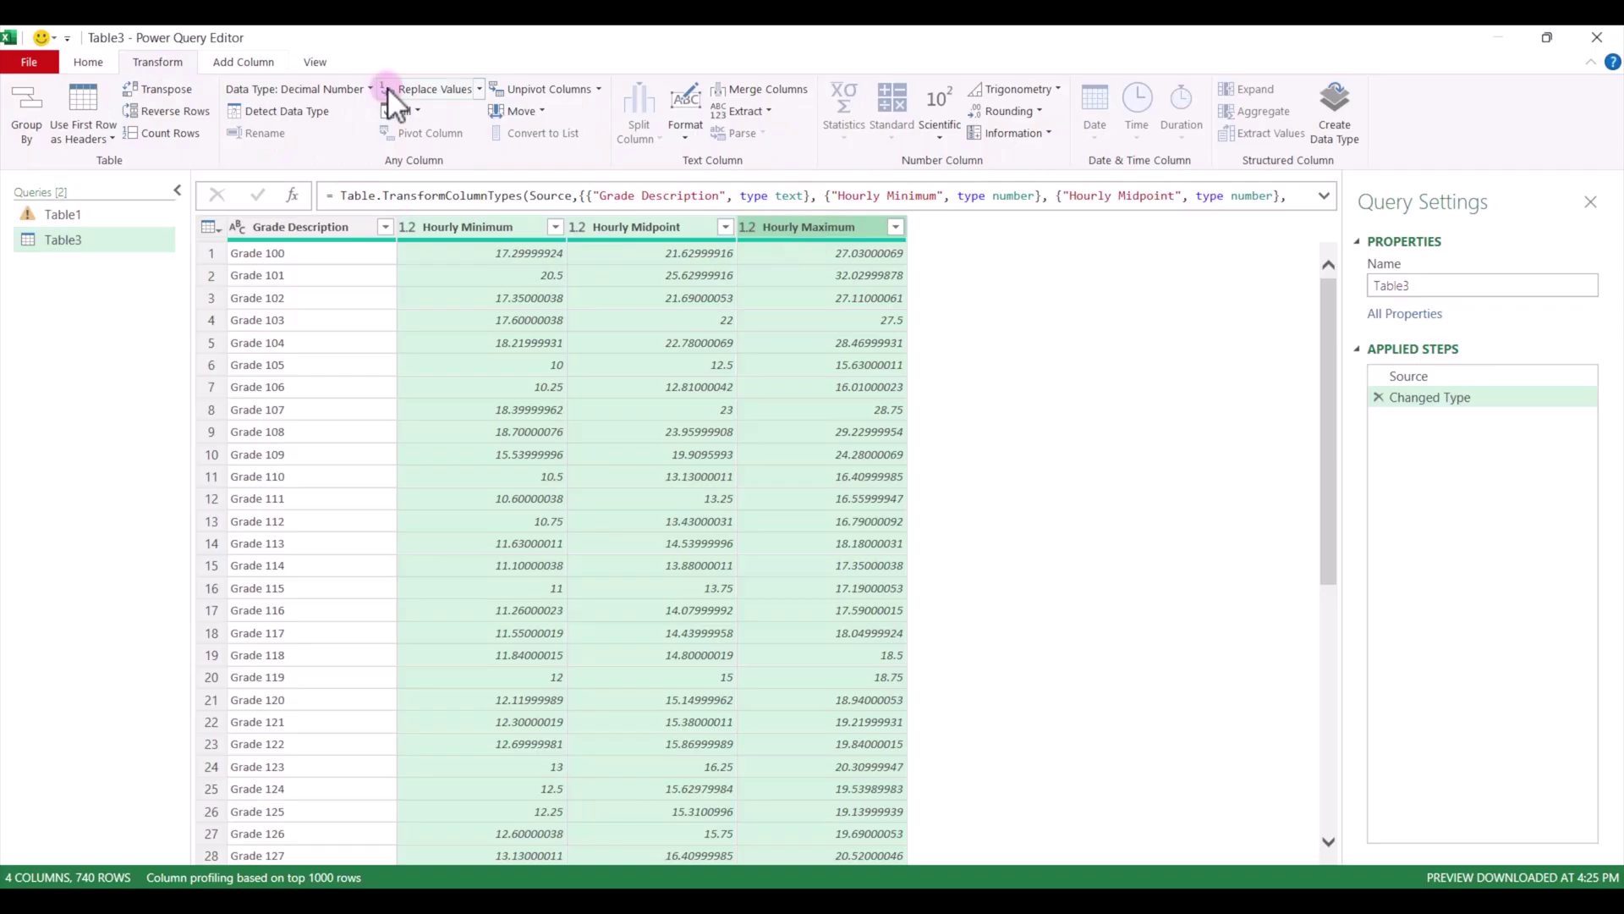
{"action": "left_click", "coordinate": [598, 89]}
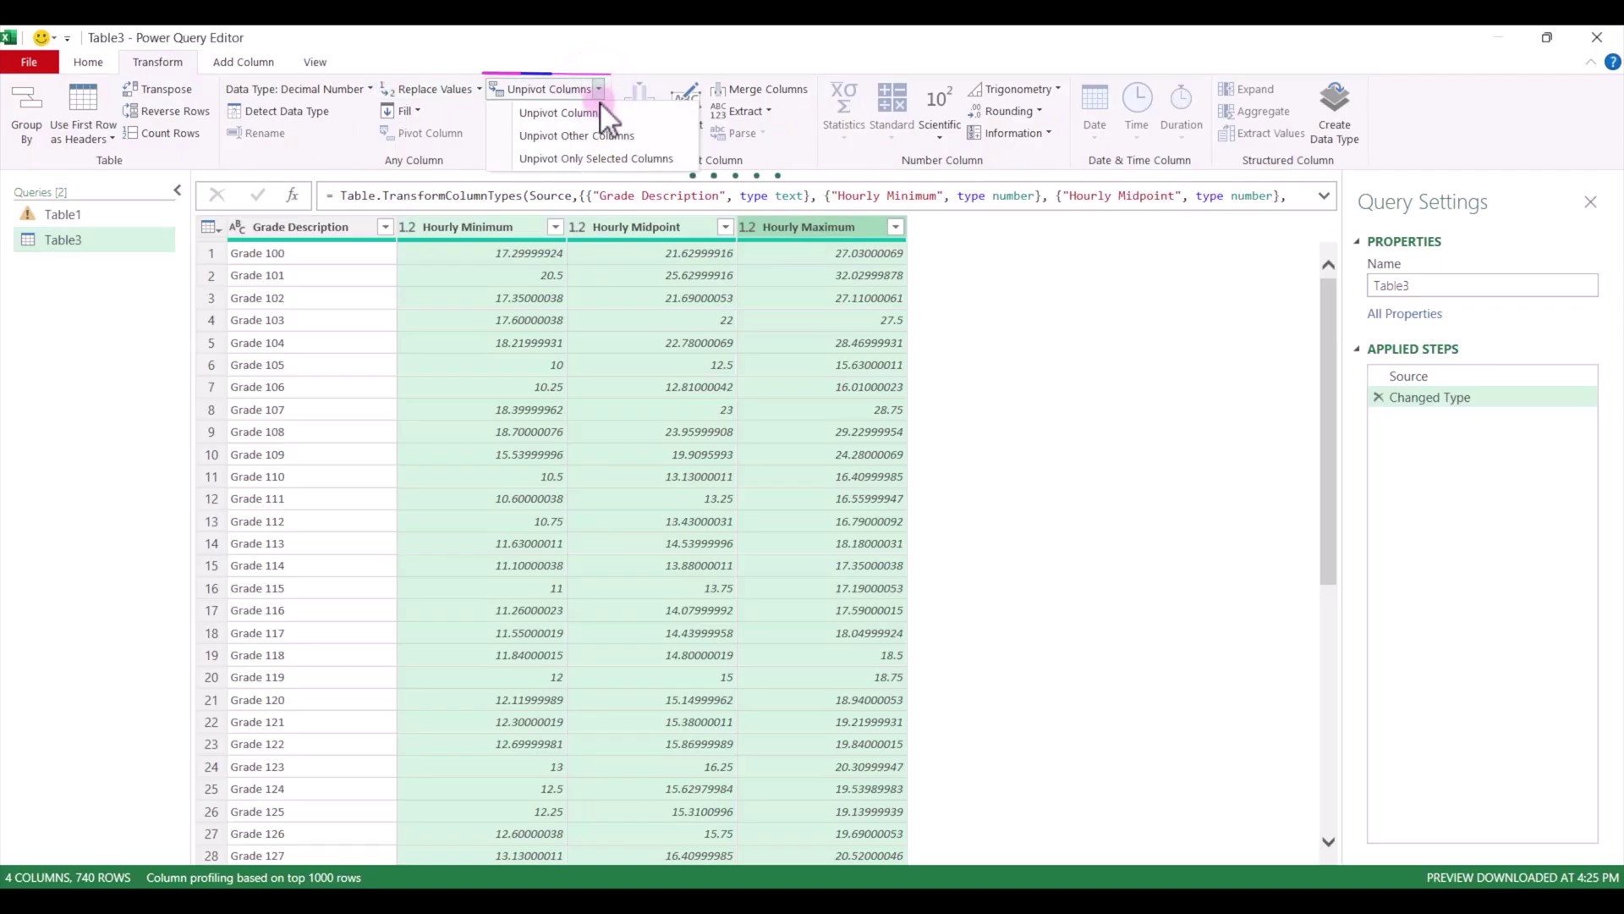
{"action": "left_click", "coordinate": [596, 113]}
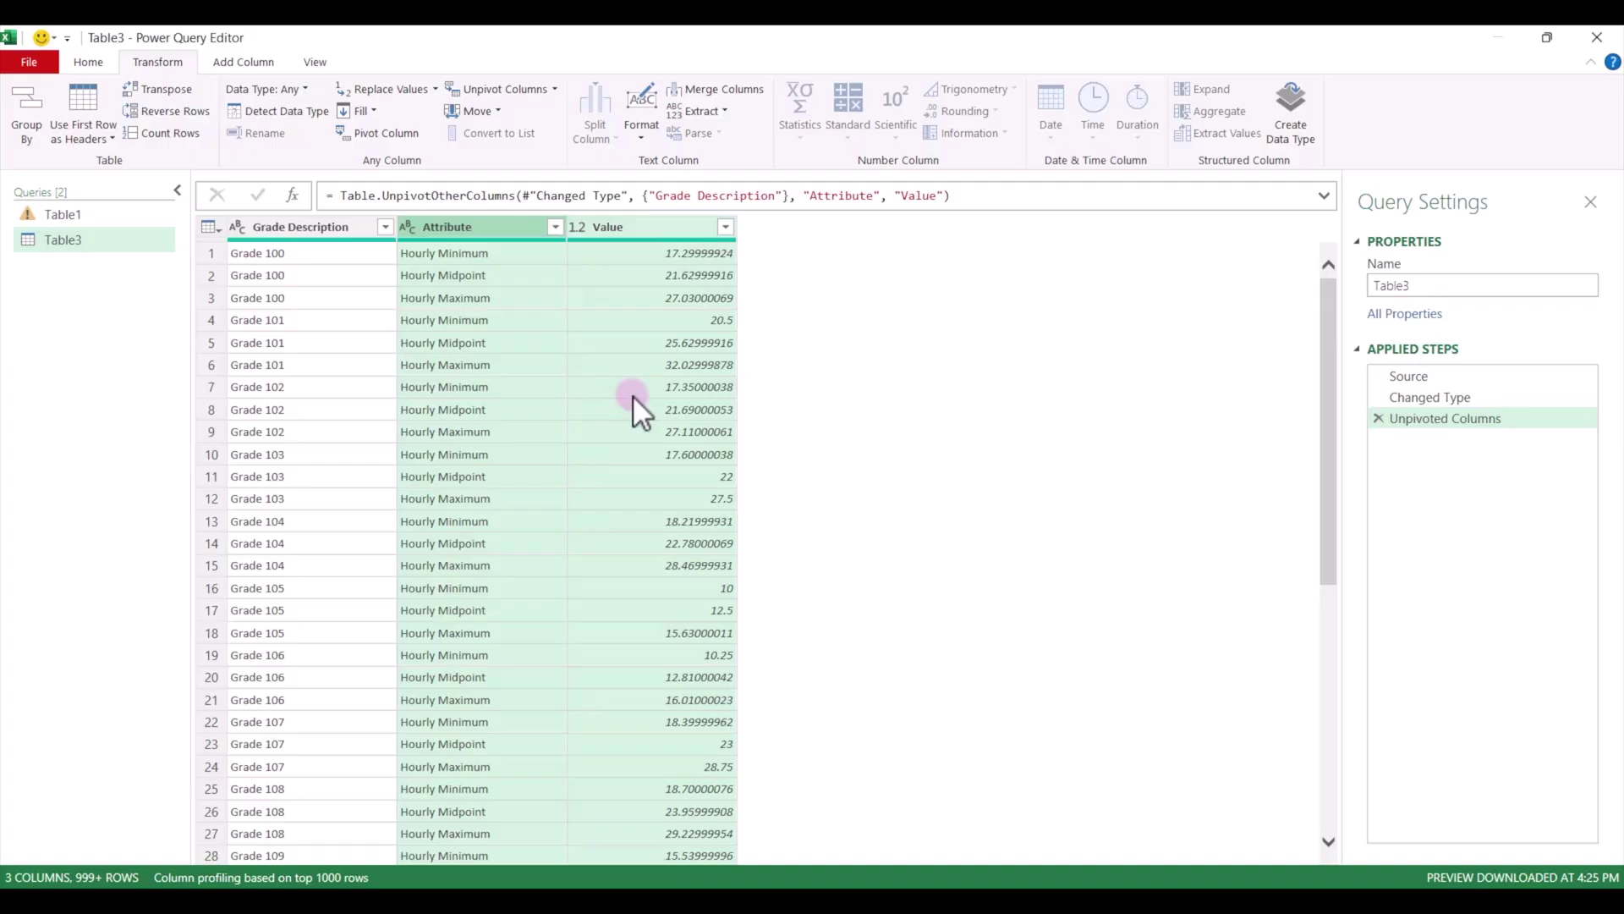
Rename the Attribute header to 'Salary Zone' and the Value header to 'Pay Rate'.
{"action": "double_click", "coordinate": [452, 226]}
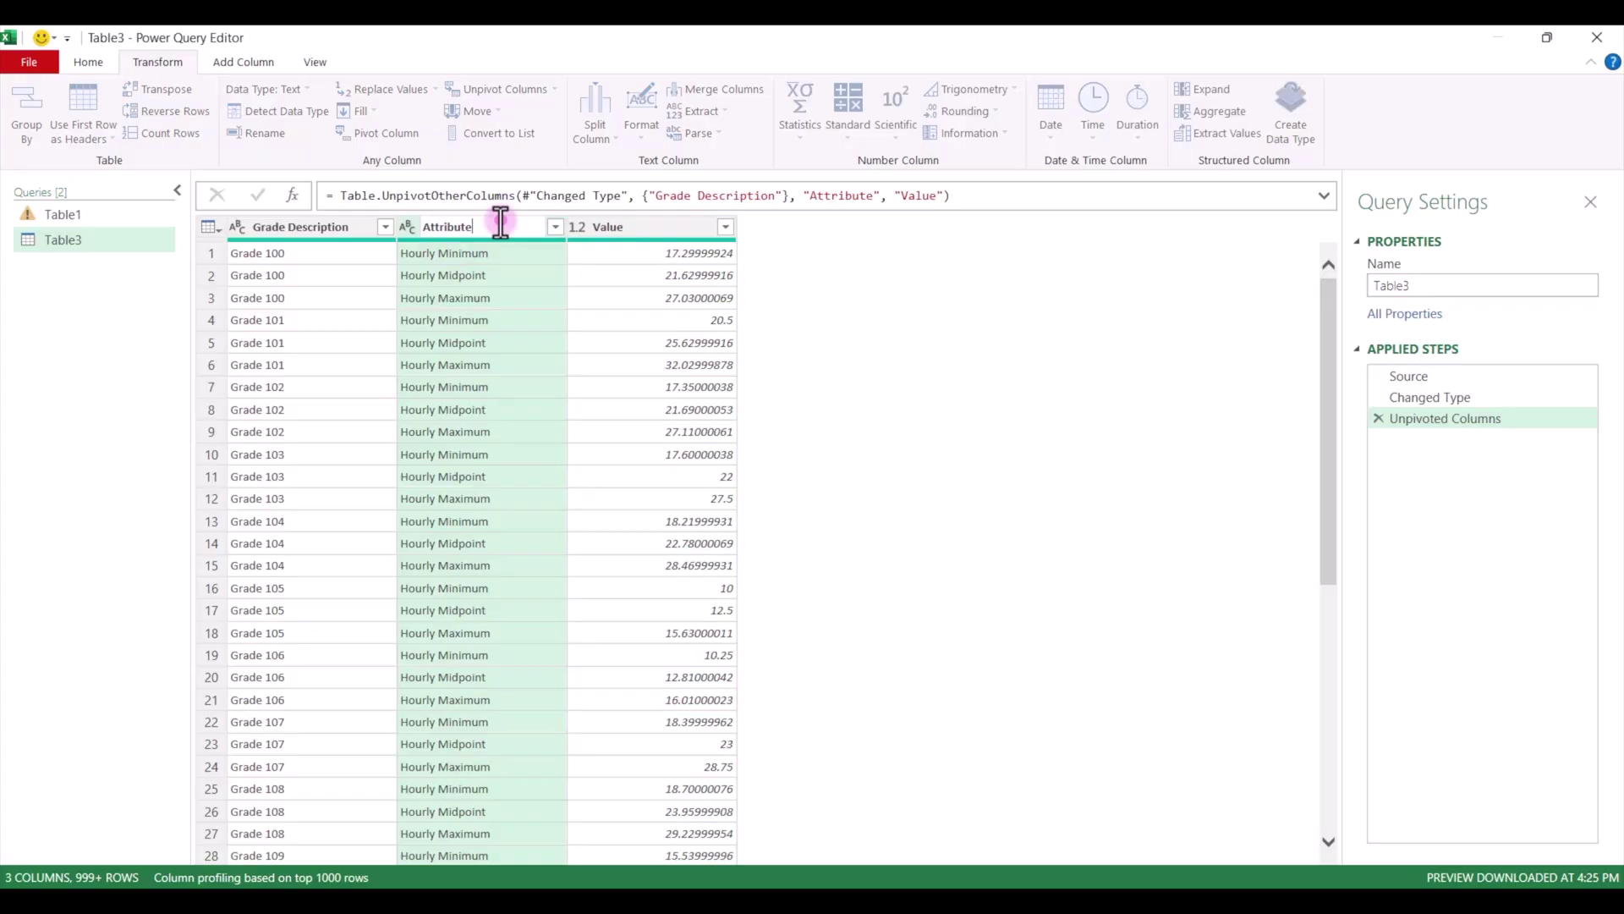
{"action": "double_click", "coordinate": [465, 226]}
{"action": "type", "text": "Salary Zone"}
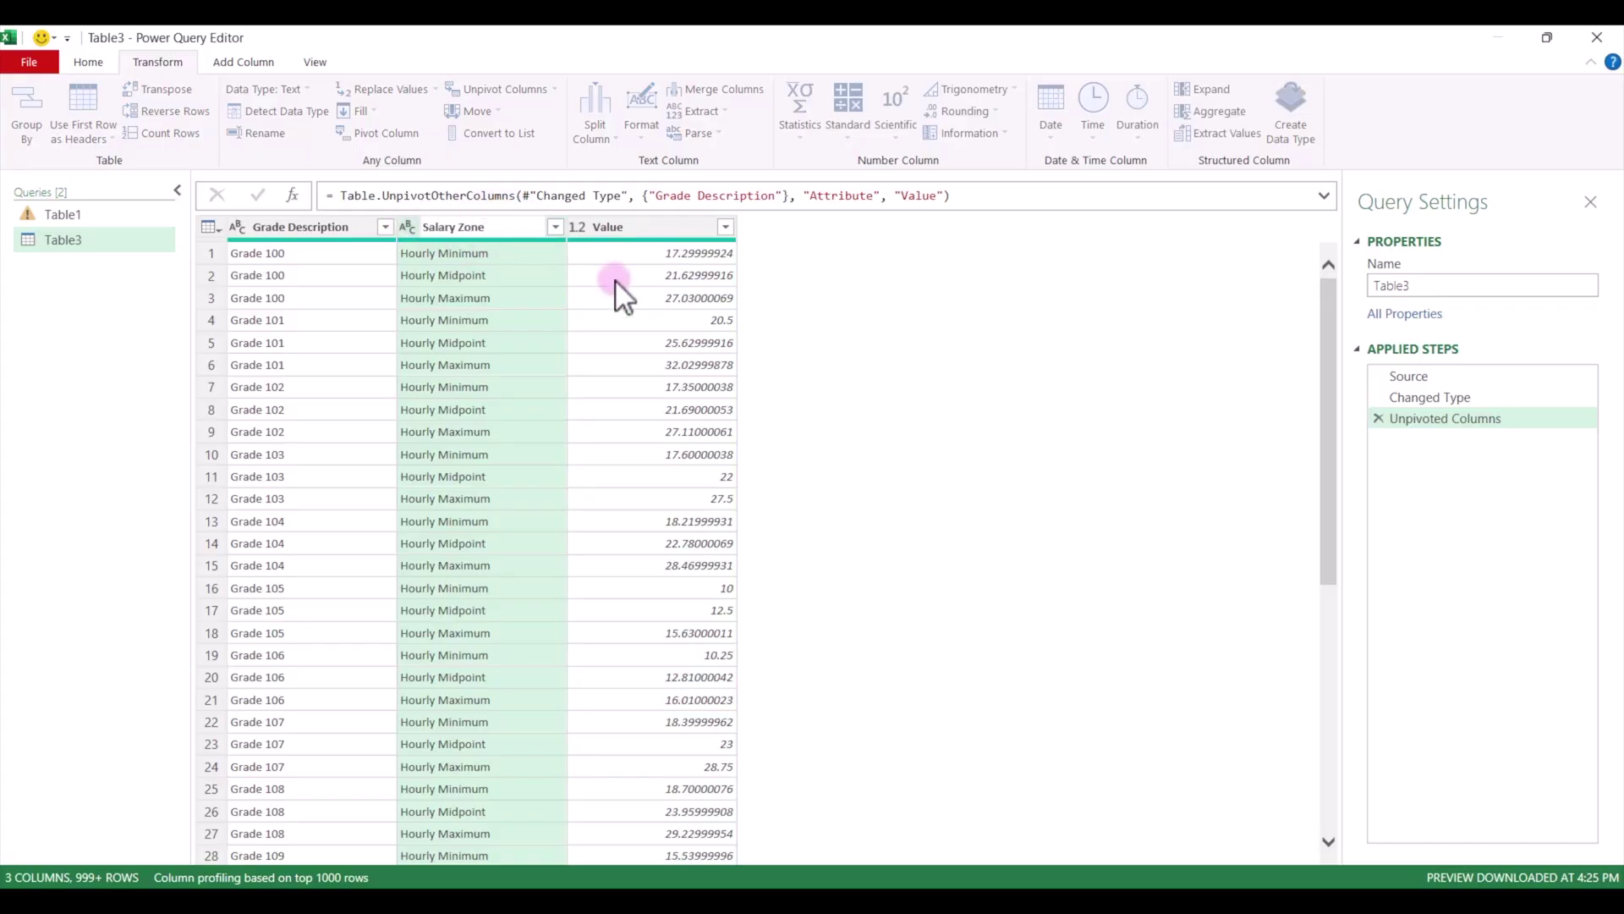
{"action": "double_click", "coordinate": [626, 227]}
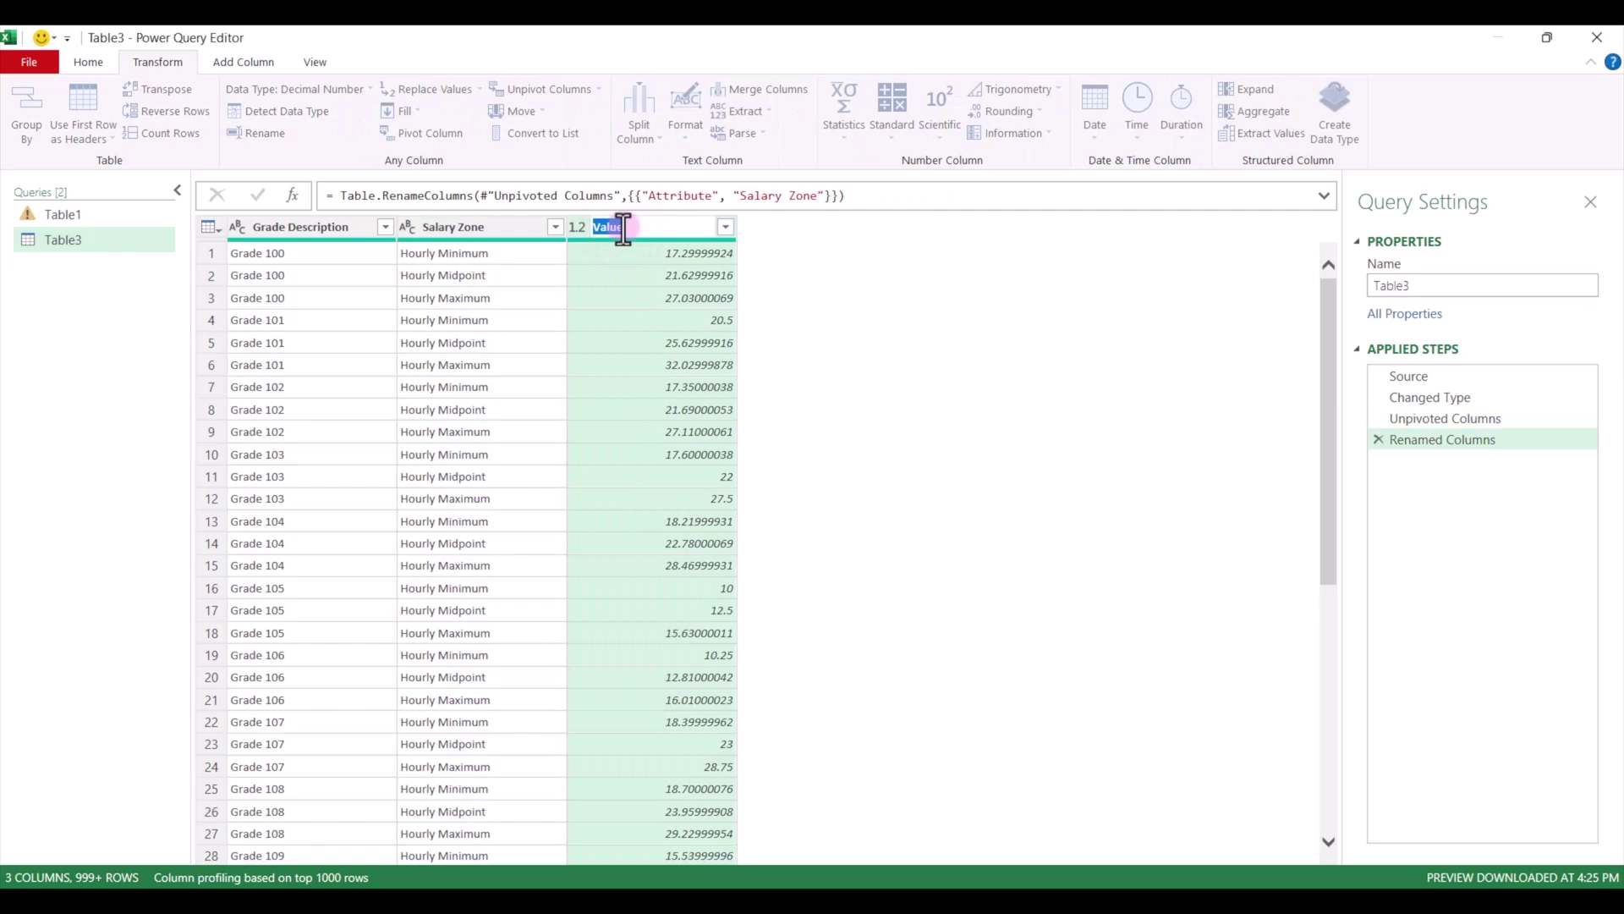
{"action": "type", "text": "Pay Rate"}
{"action": "key", "text": "Return"}
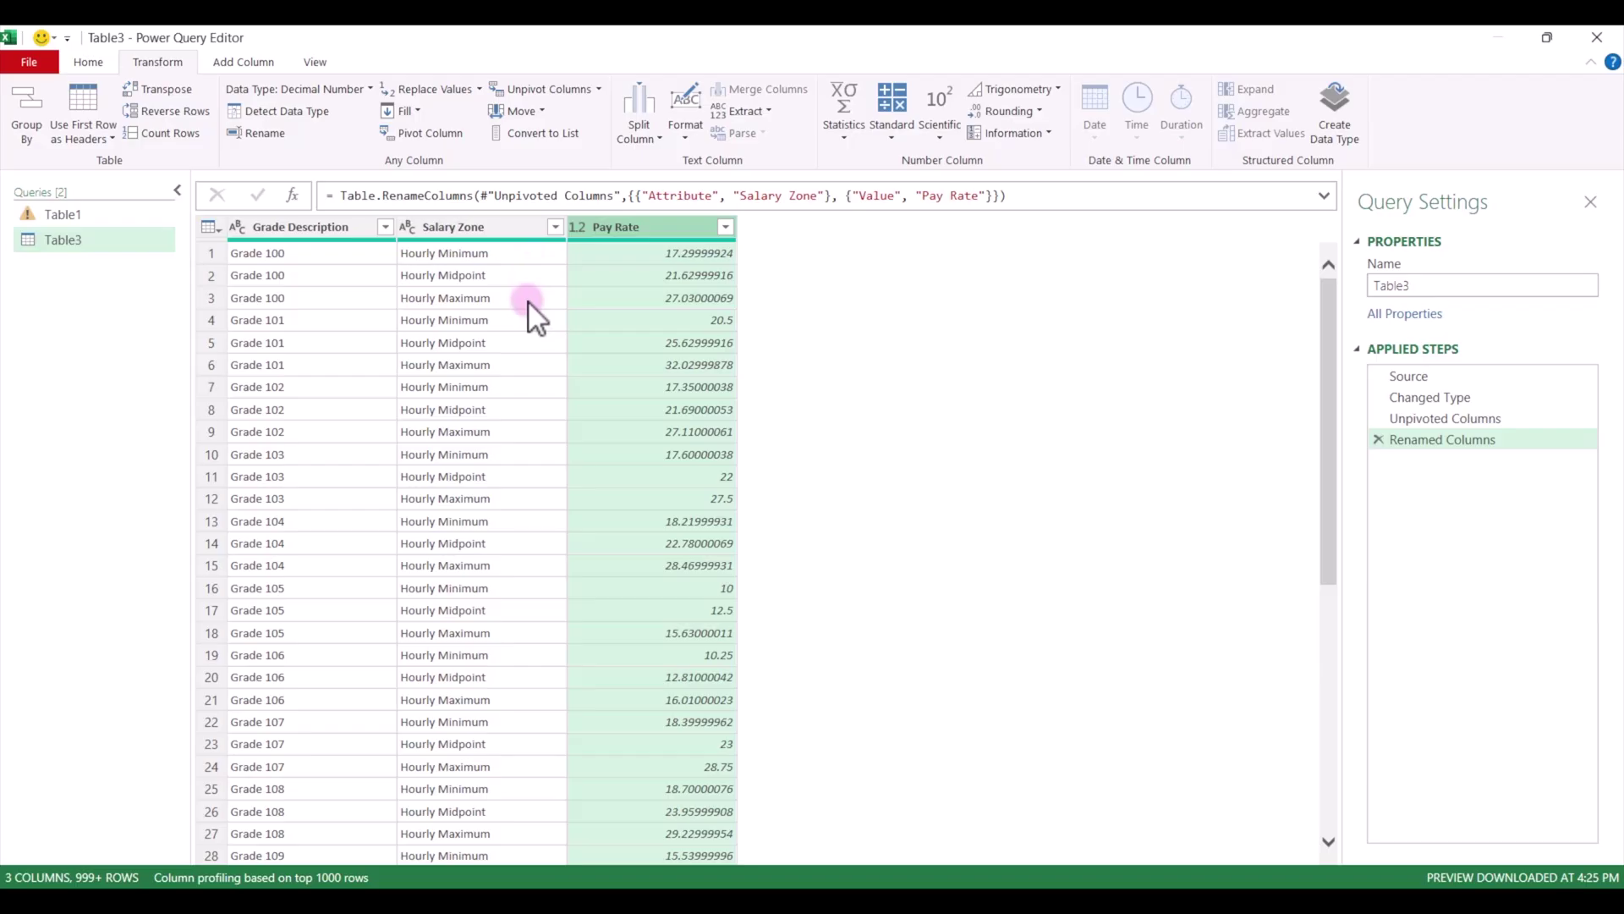
Start a conditional column named 'Salary Zone Number': Salary Zone equals Hourly Minimum gives 1.
{"action": "left_click", "coordinate": [242, 63]}
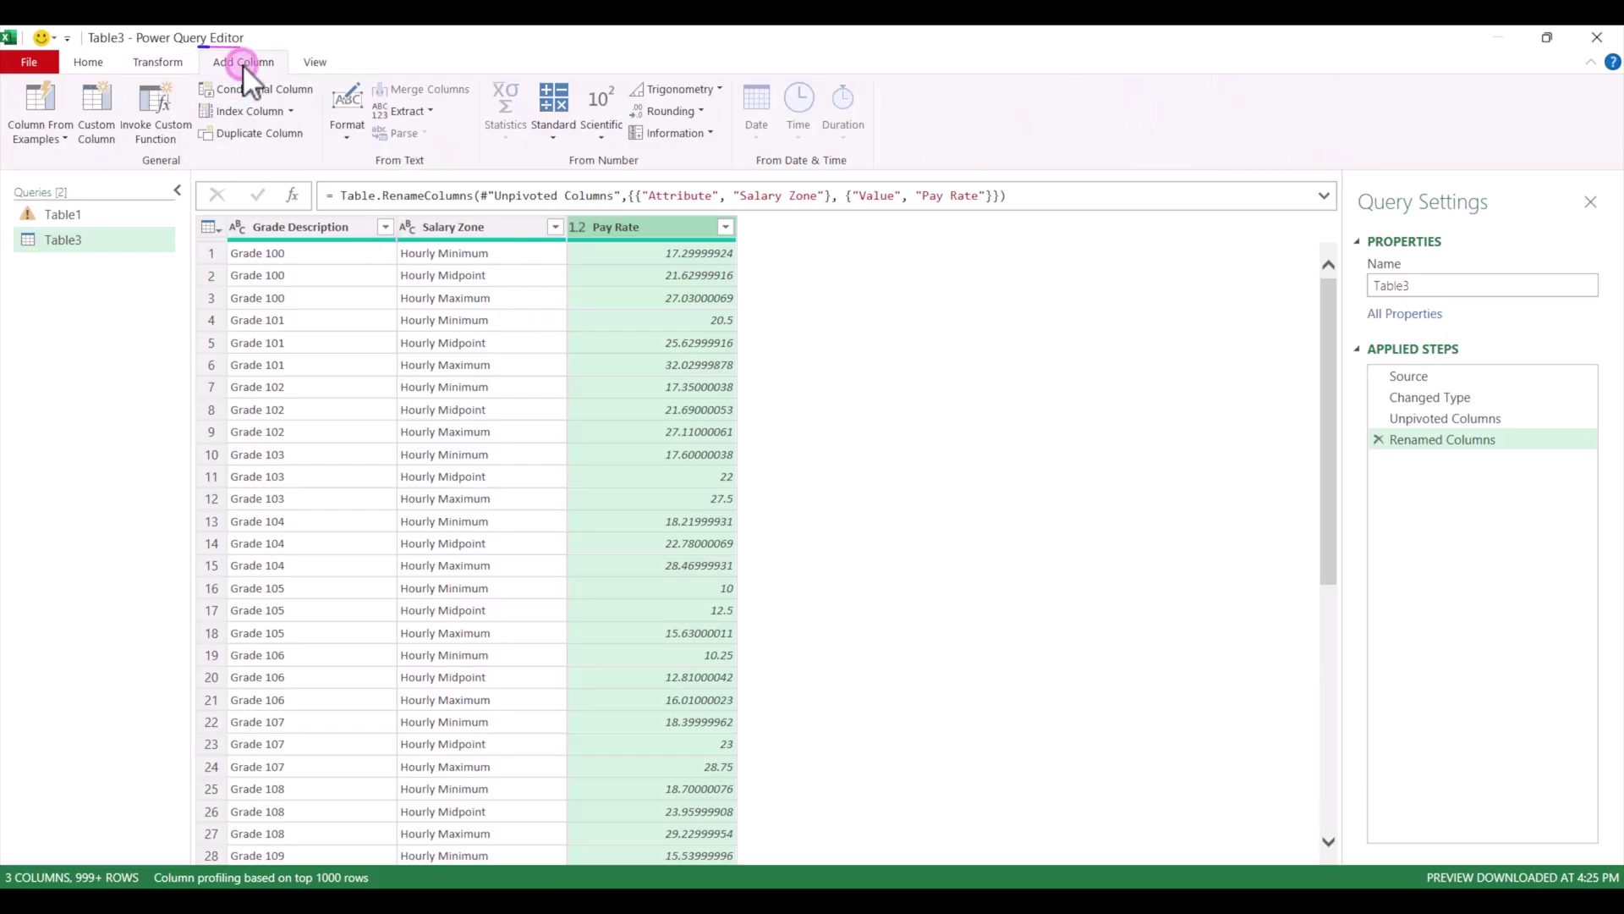
{"action": "left_click", "coordinate": [292, 89]}
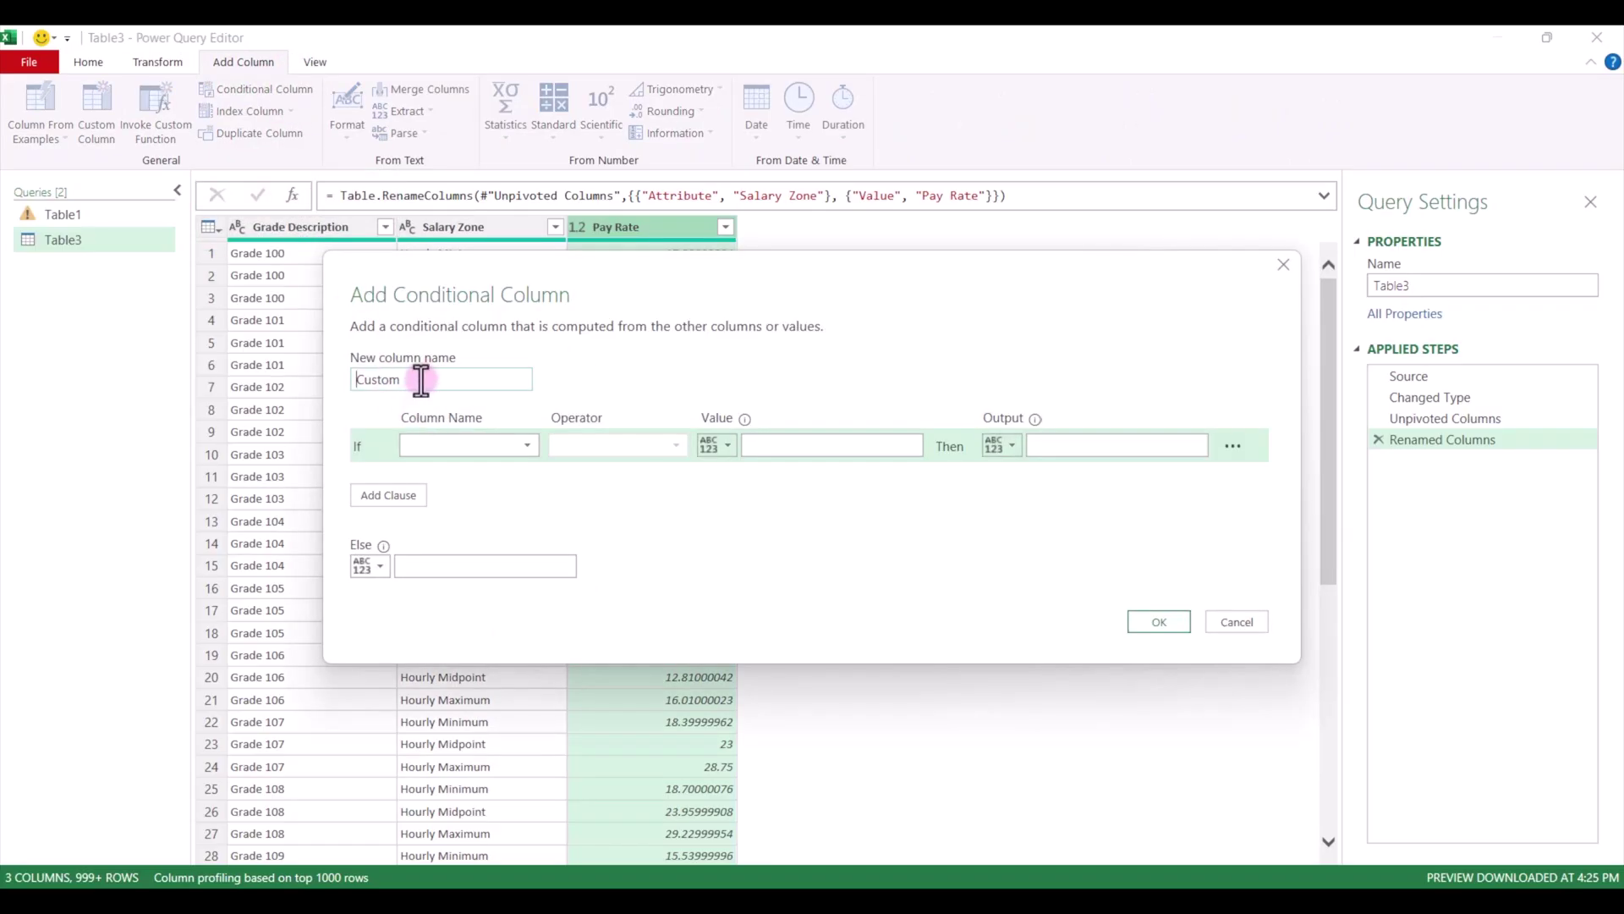
{"action": "double_click", "coordinate": [421, 377]}
{"action": "key", "text": "BackSpace"}
{"action": "key", "text": "BackSpace"}
{"action": "type", "text": "Salary Zone Number"}
{"action": "left_click", "coordinate": [531, 446]}
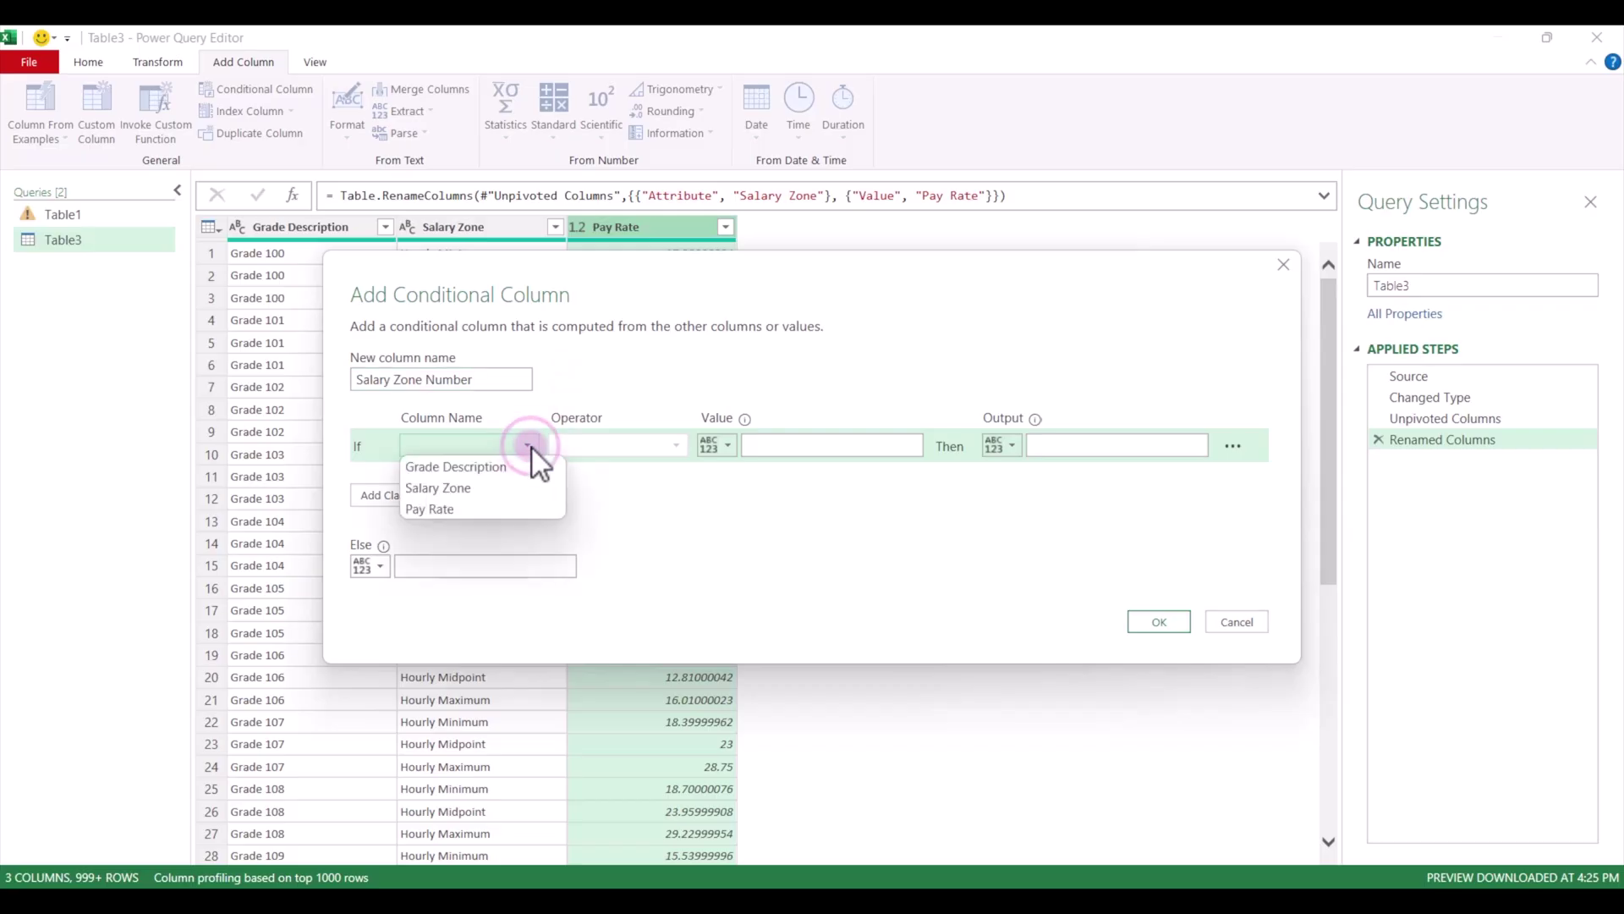
{"action": "left_click", "coordinate": [477, 490]}
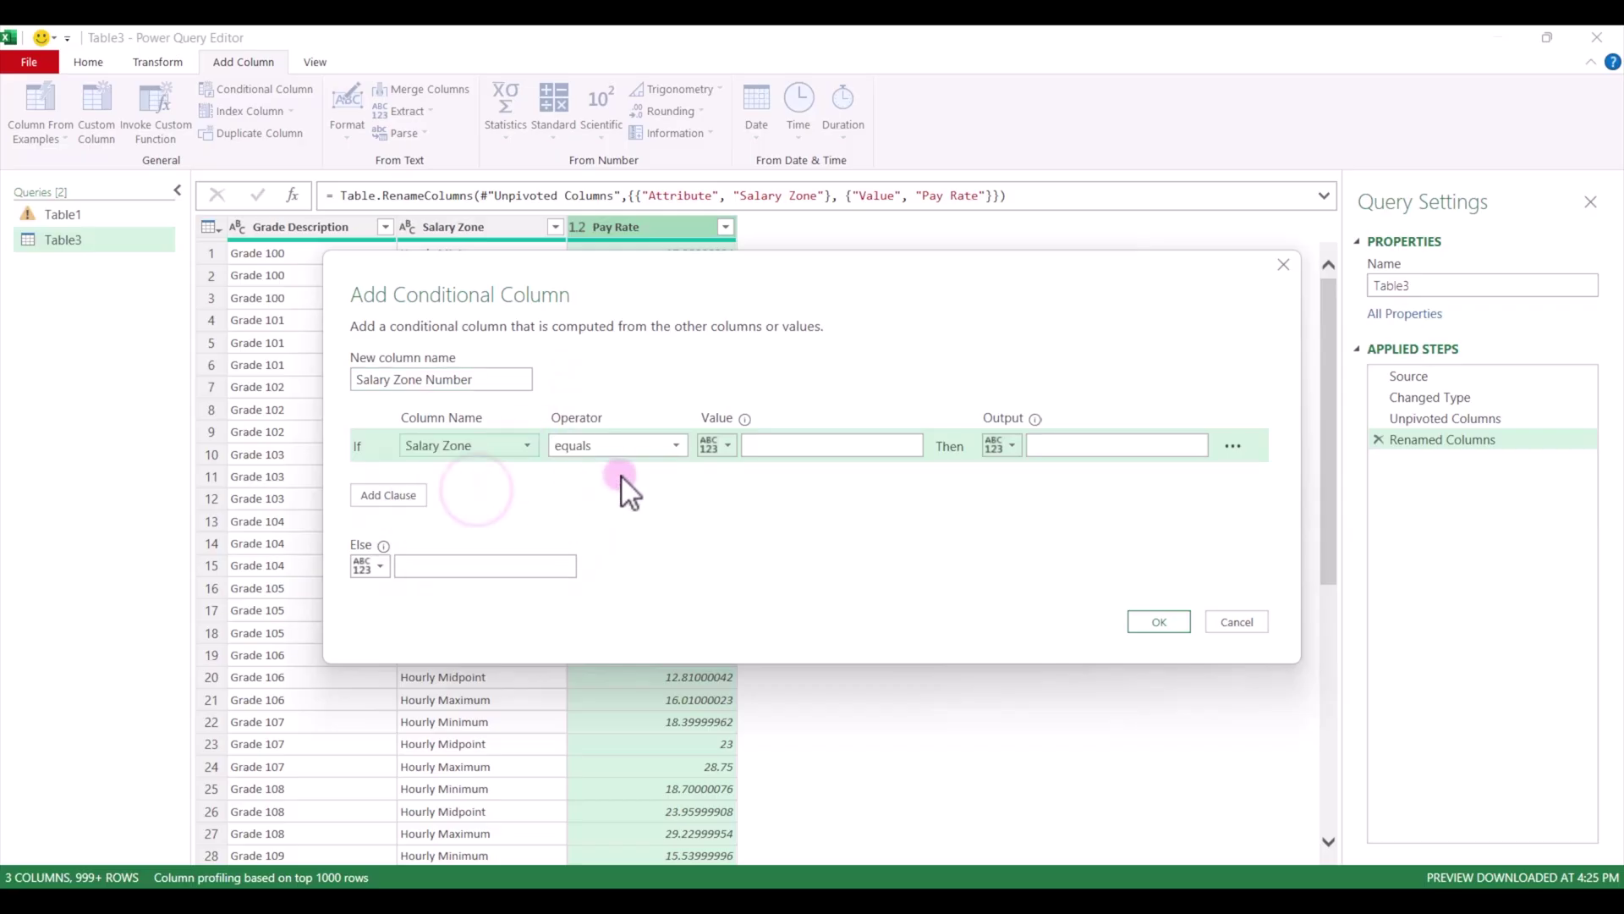
{"action": "left_click", "coordinate": [788, 448]}
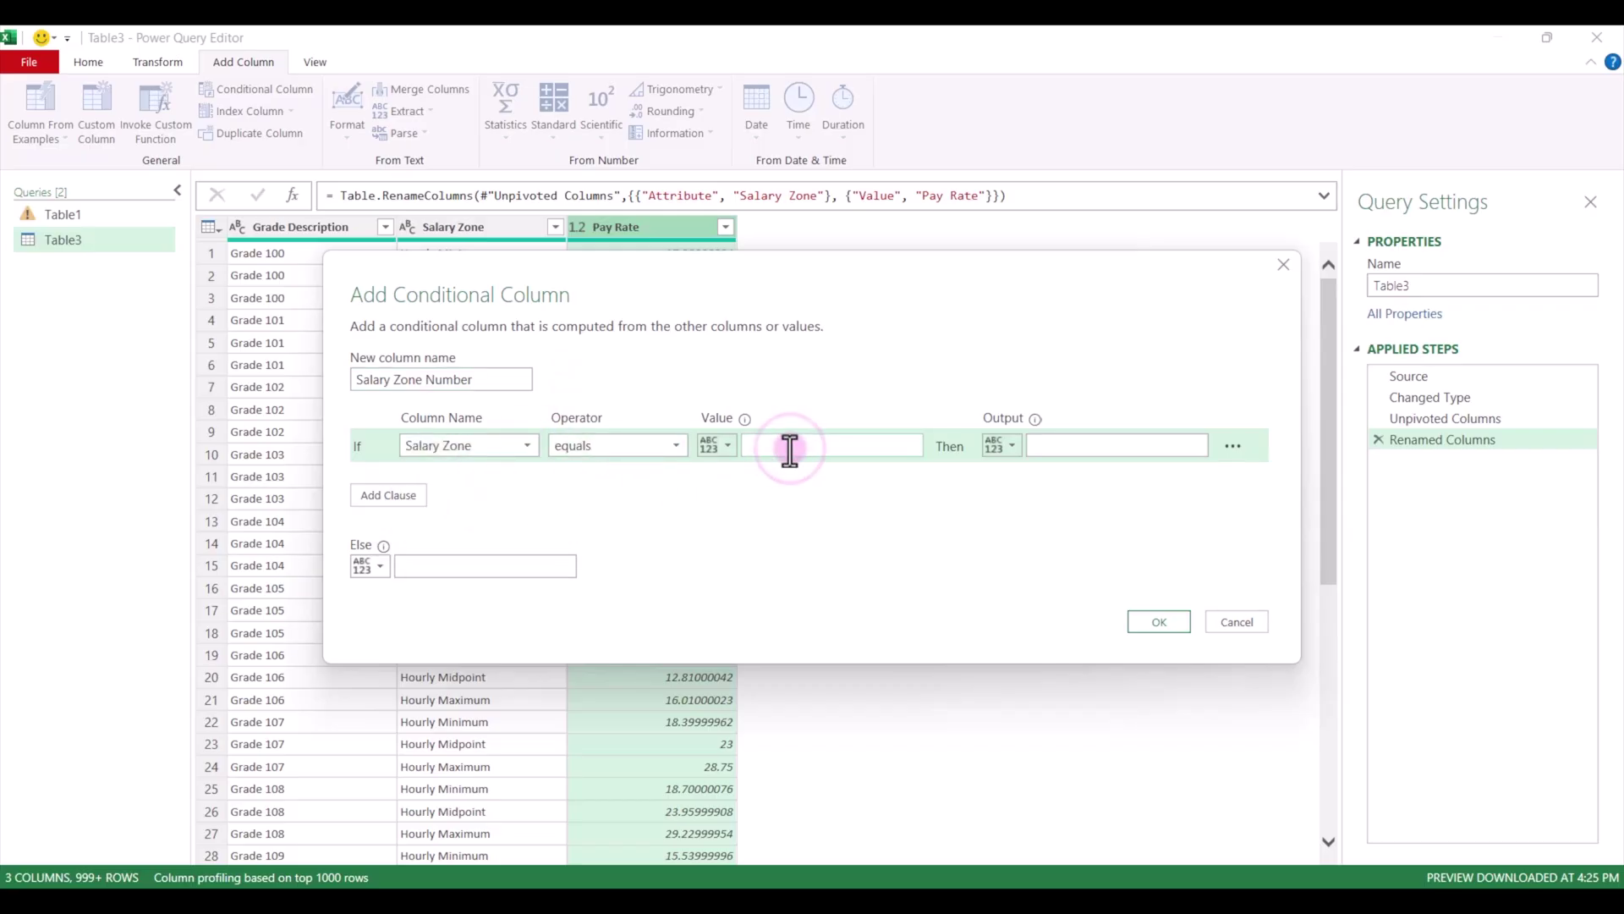
{"action": "type", "text": "Hourly Minimum"}
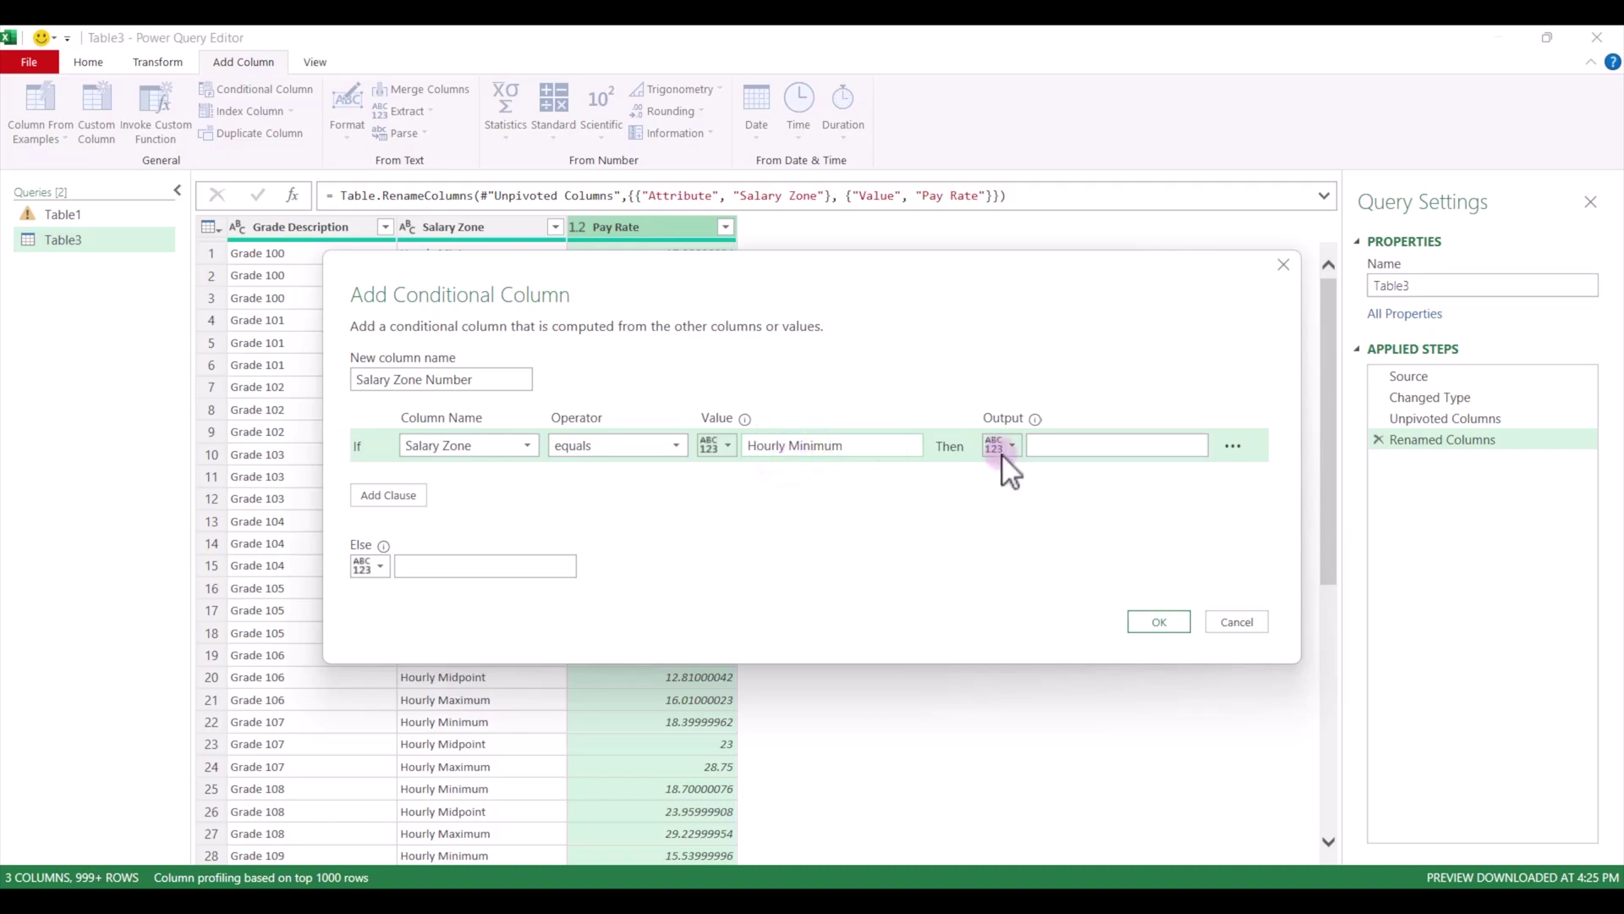
{"action": "left_click", "coordinate": [1053, 443]}
{"action": "type", "text": "1"}
Add a second rule: Salary Zone equals Hourly Midpoint gives 2.
{"action": "left_click", "coordinate": [392, 494]}
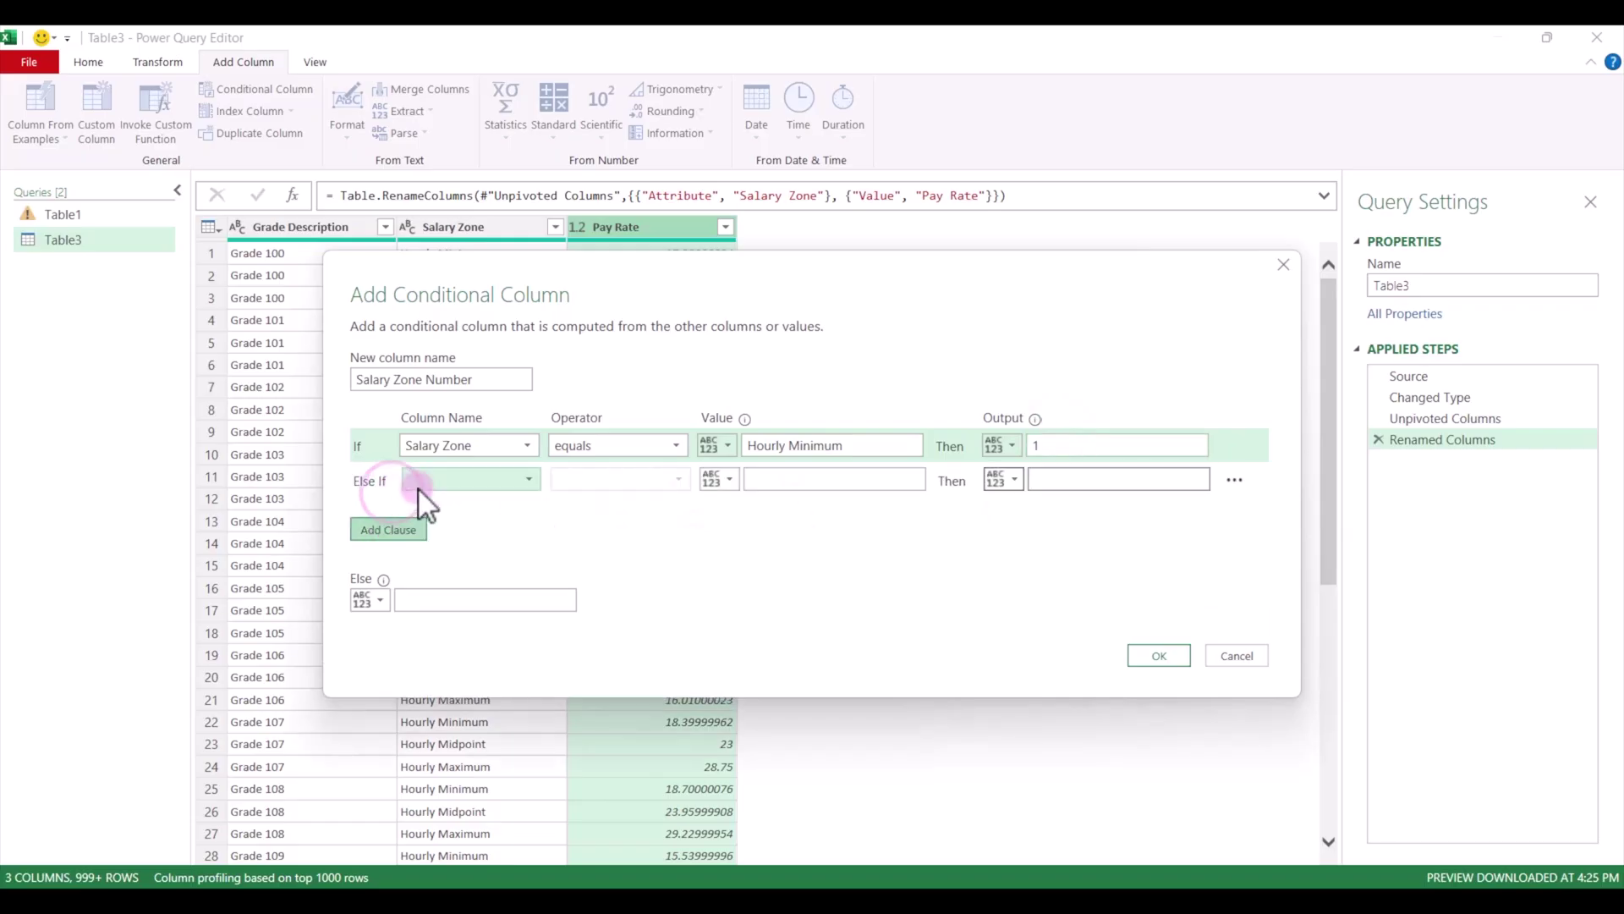
{"action": "left_click", "coordinate": [519, 484]}
{"action": "left_click", "coordinate": [496, 521]}
{"action": "left_click", "coordinate": [815, 482]}
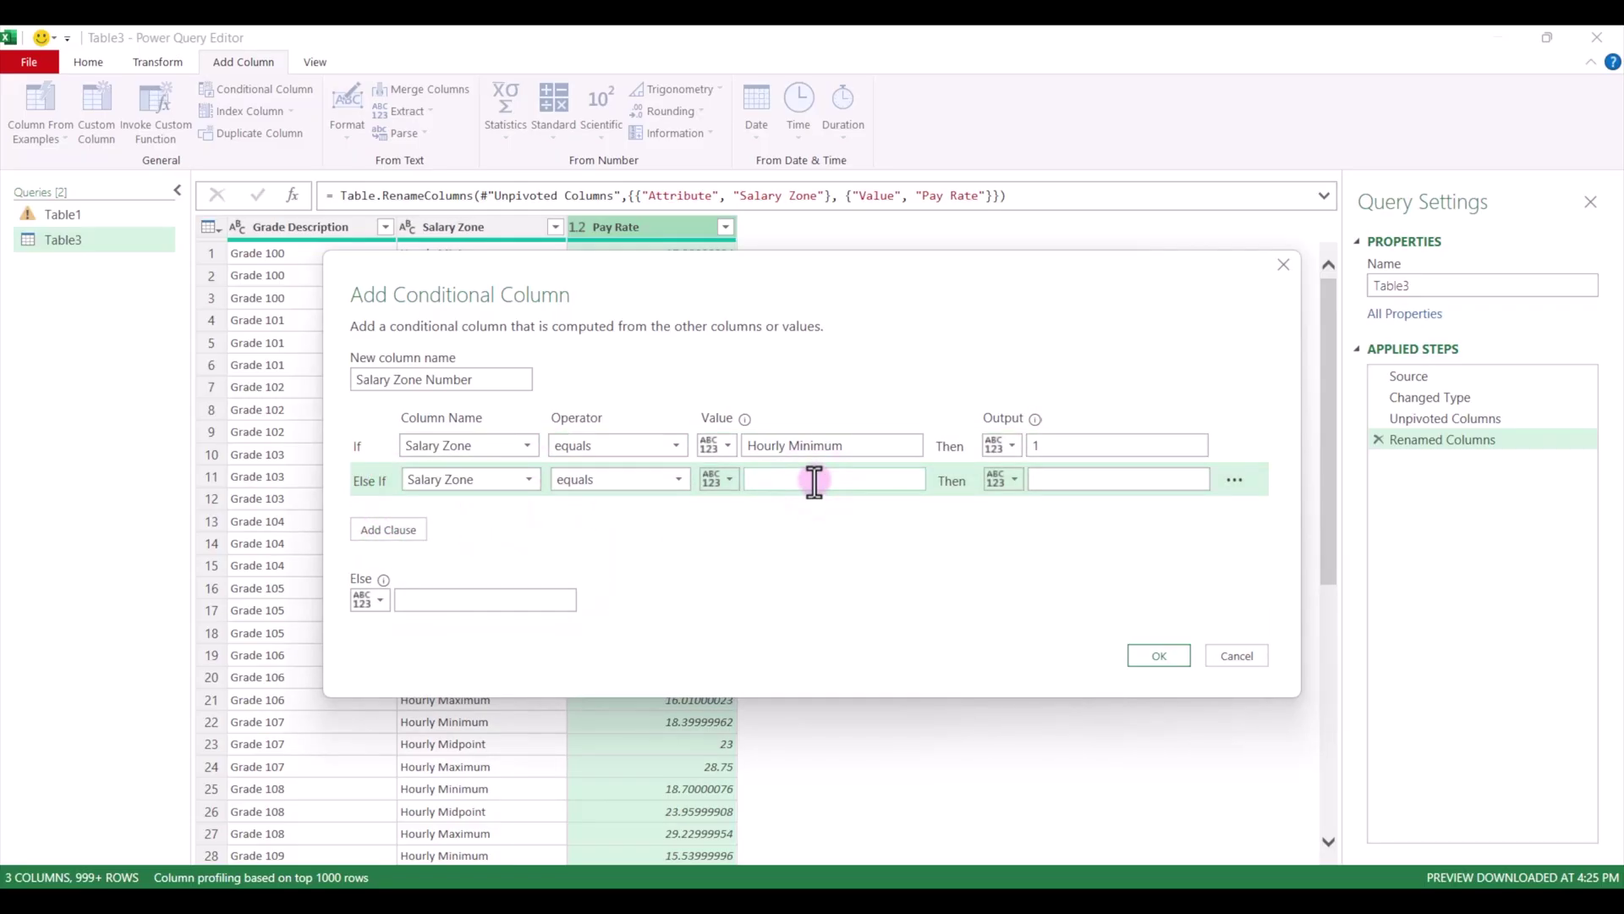
{"action": "type", "text": "Hourly Midpoint"}
{"action": "left_click", "coordinate": [1043, 475]}
{"action": "type", "text": "2"}
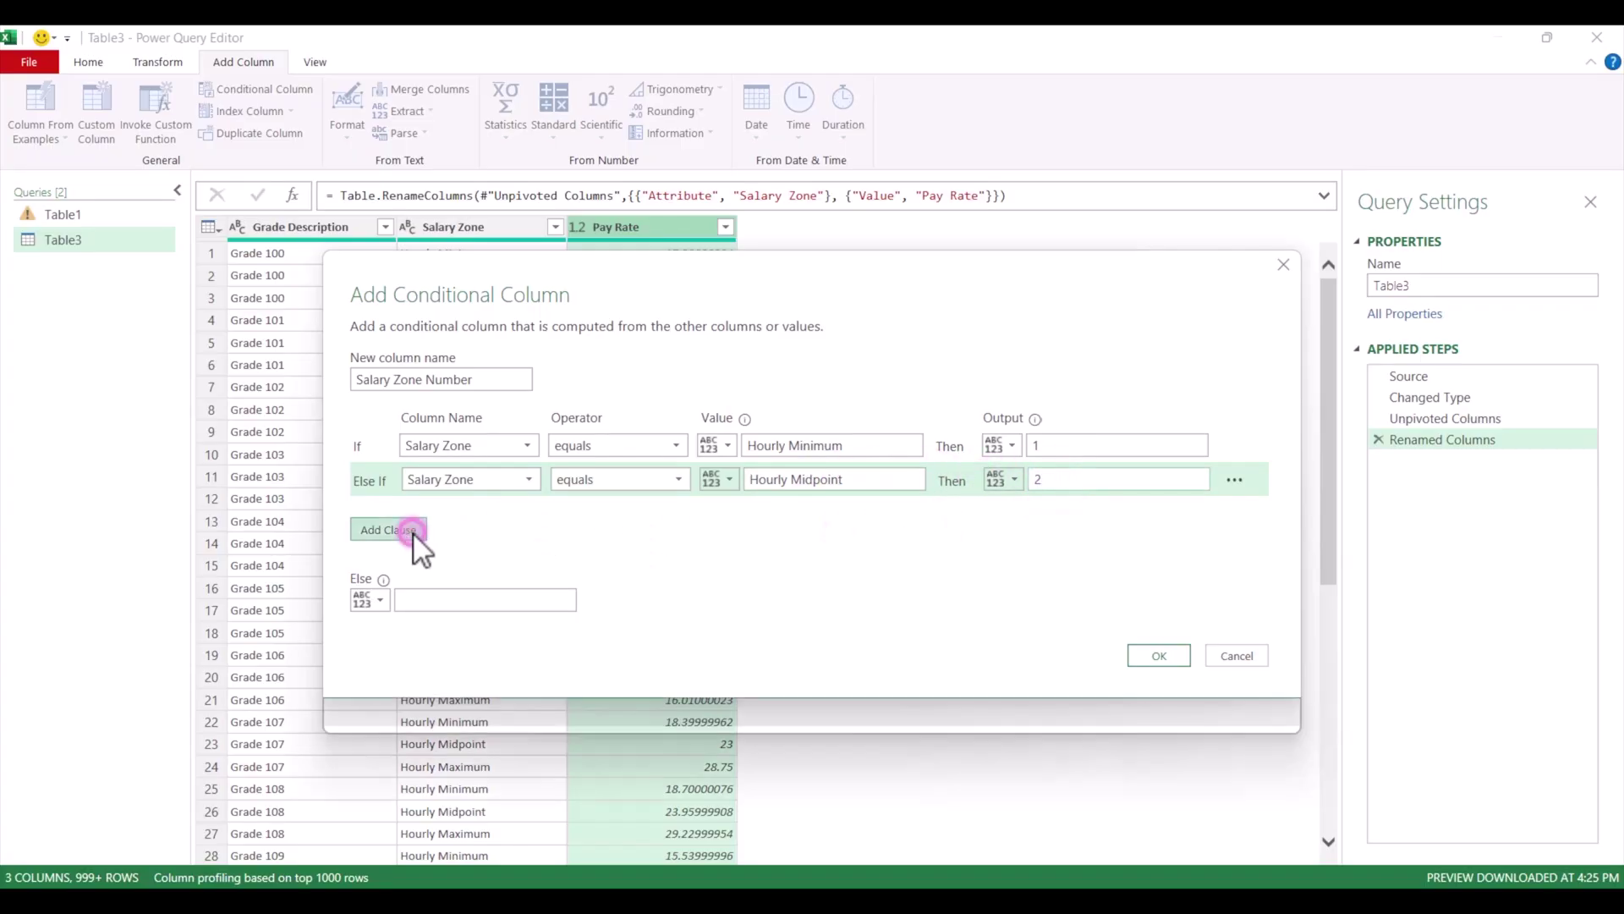
Add a third rule testing Salary Zone equals Hourly Maximum.
{"action": "left_click", "coordinate": [413, 533]}
{"action": "left_click", "coordinate": [525, 514]}
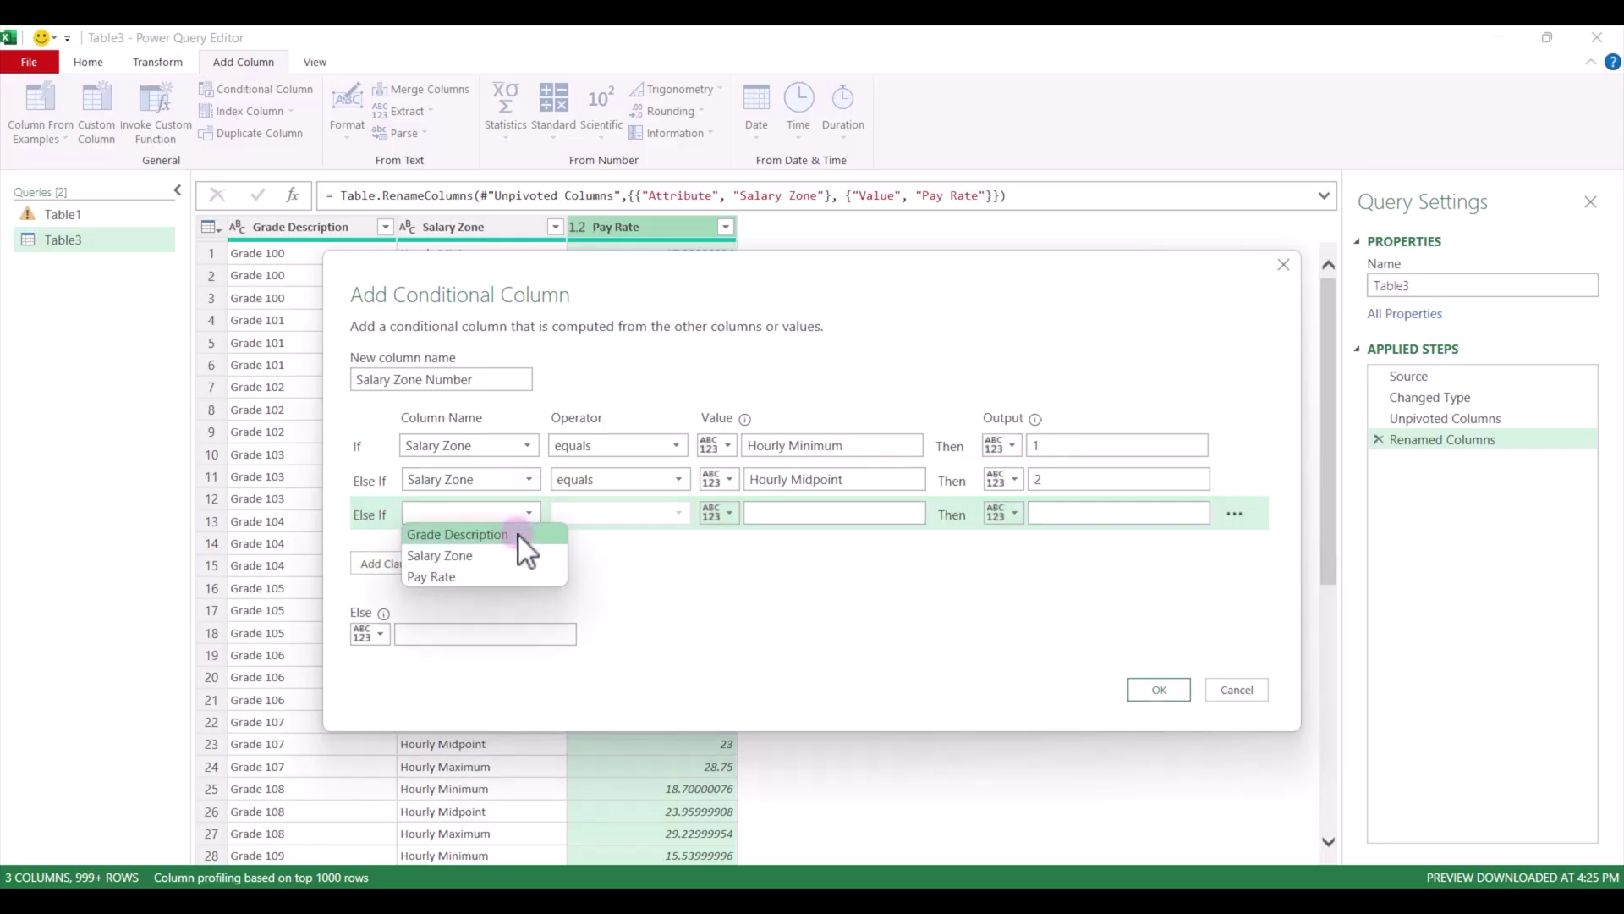
{"action": "left_click", "coordinate": [501, 555]}
{"action": "left_click", "coordinate": [797, 514]}
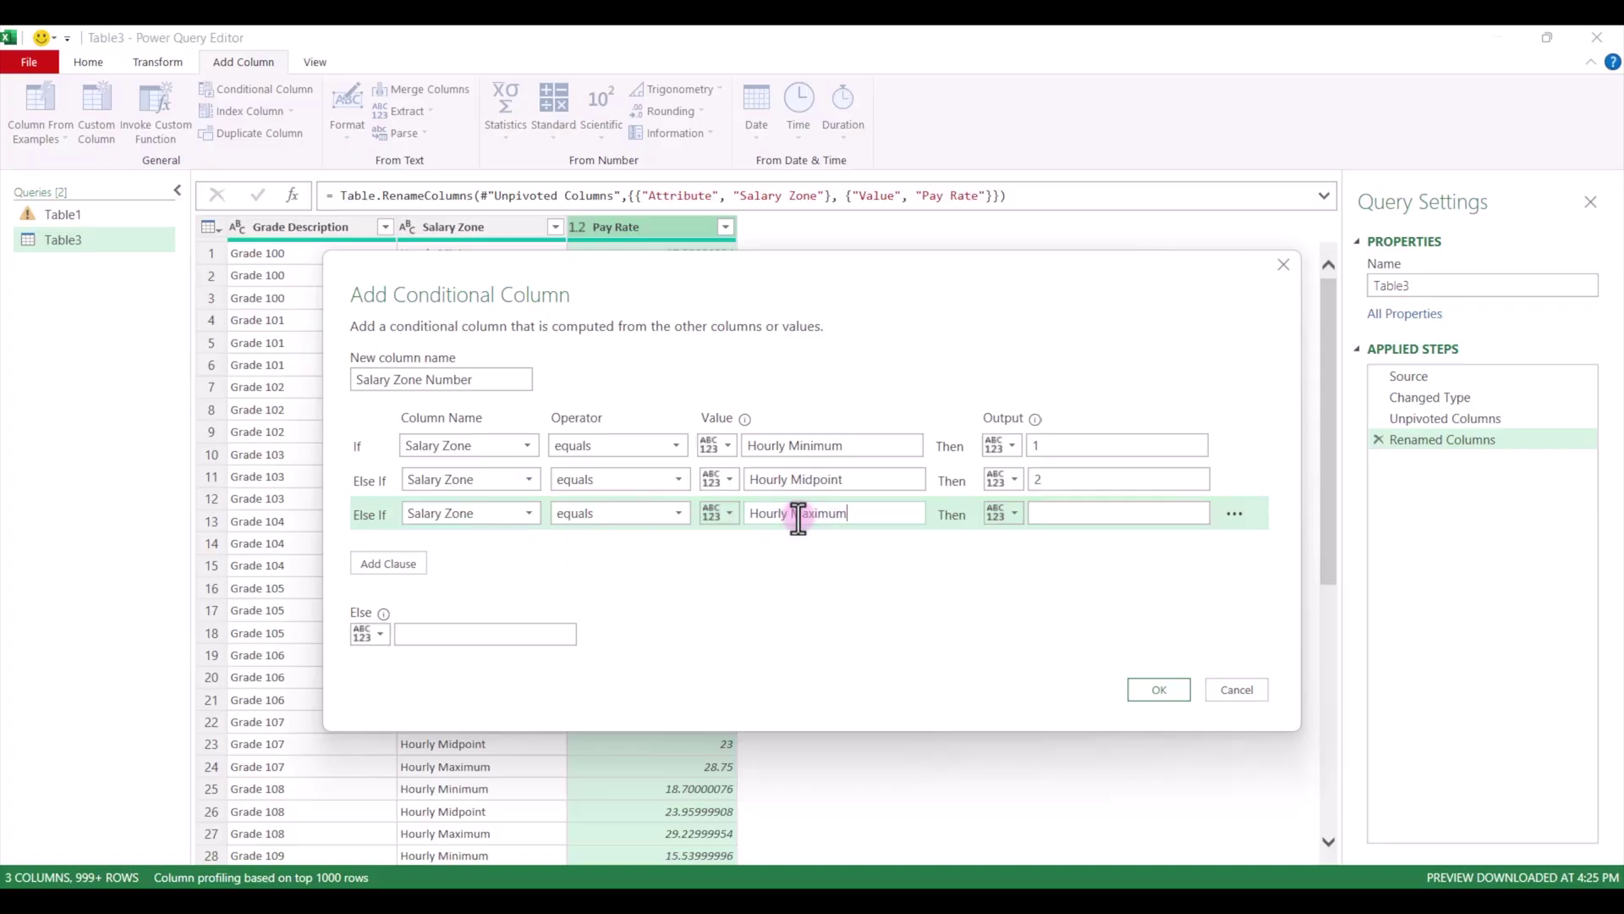
{"action": "type", "text": "Hourly Maximum"}
{"action": "left_click", "coordinate": [1080, 515]}
Create the conditional column, then move Salary Zone Number after Grade Description and Salary Zone after Pay Rate.
{"action": "left_click", "coordinate": [1157, 687]}
{"action": "left_click", "coordinate": [804, 227]}
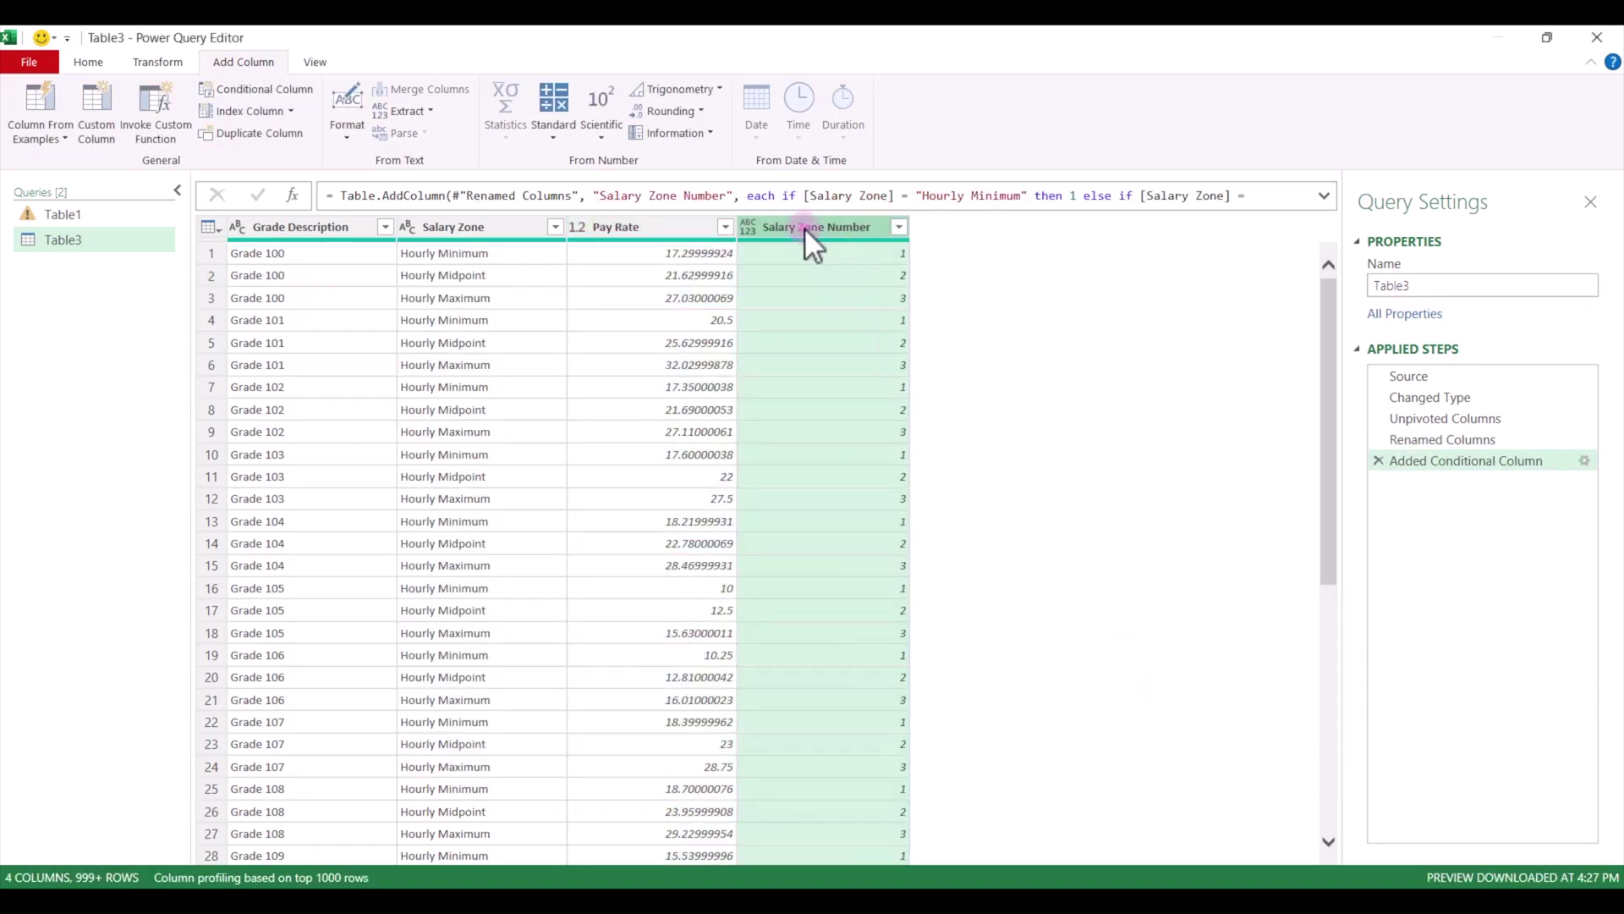
{"action": "left_click_drag", "start_coordinate": [804, 227], "coordinate": [504, 225]}
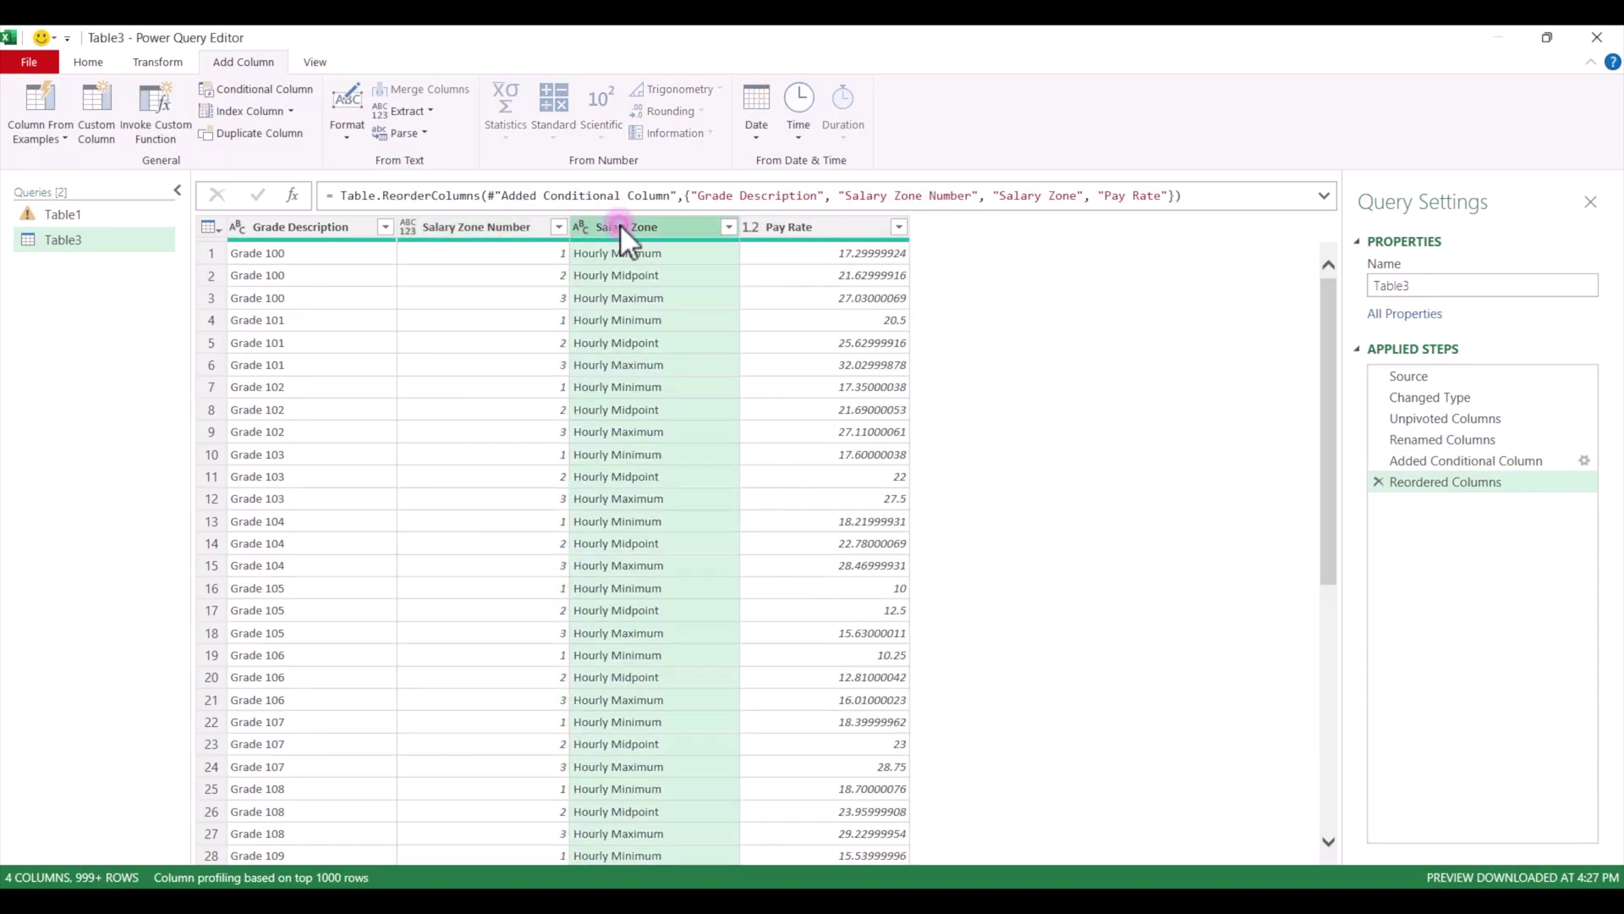
{"action": "left_click_drag", "start_coordinate": [621, 225], "coordinate": [943, 230]}
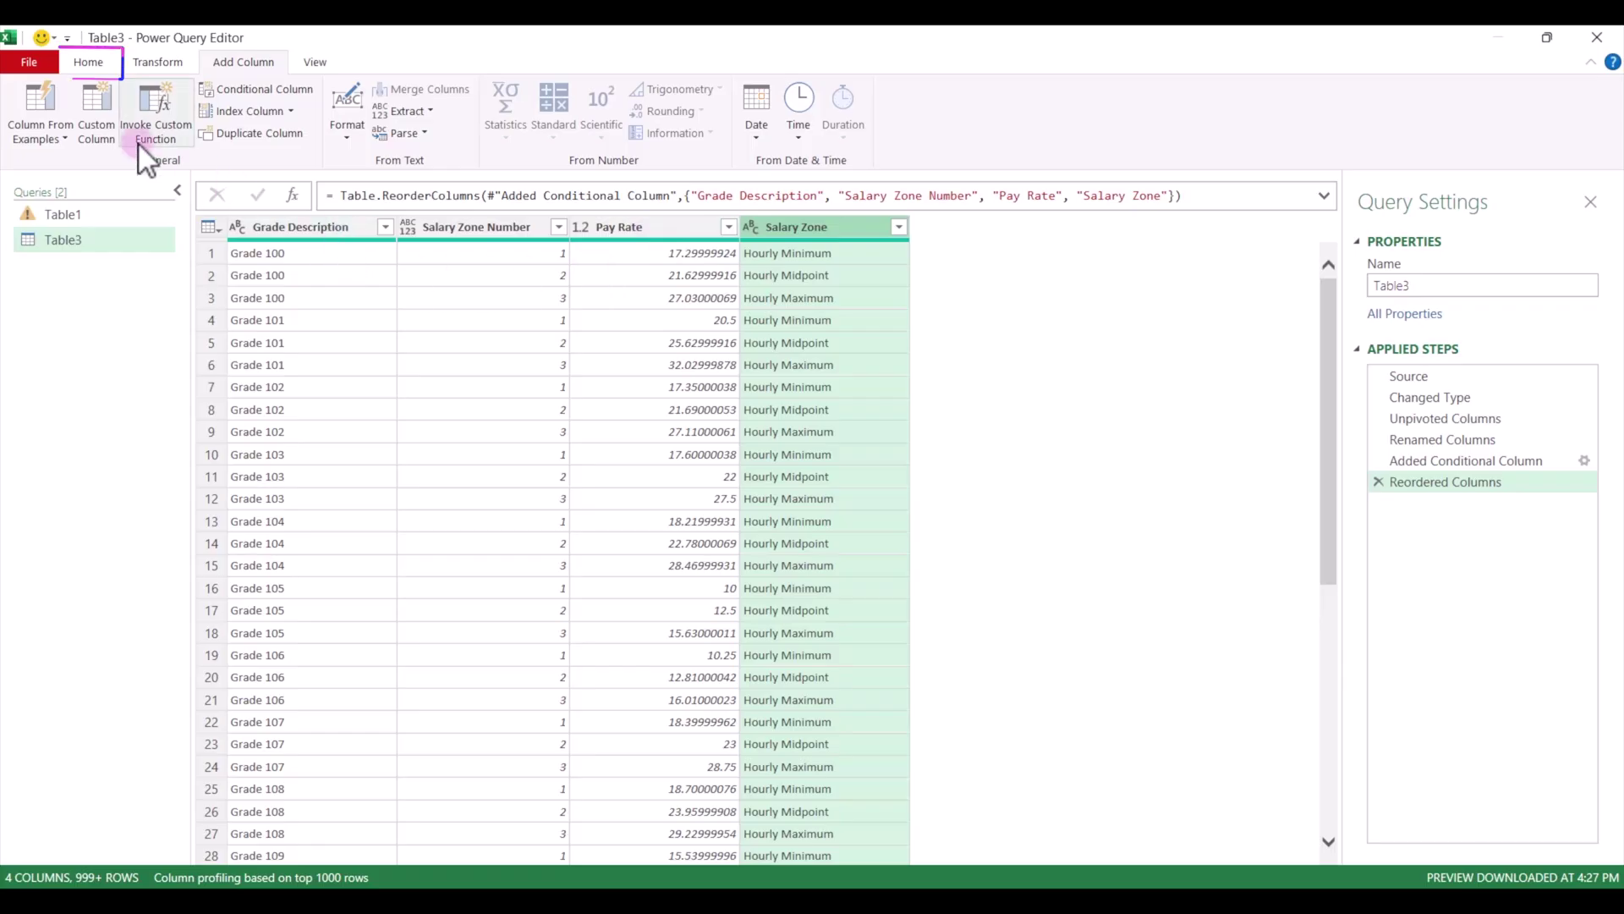
Close & Load the query into a new Table3 sheet in the workbook.
{"action": "left_click", "coordinate": [89, 63]}
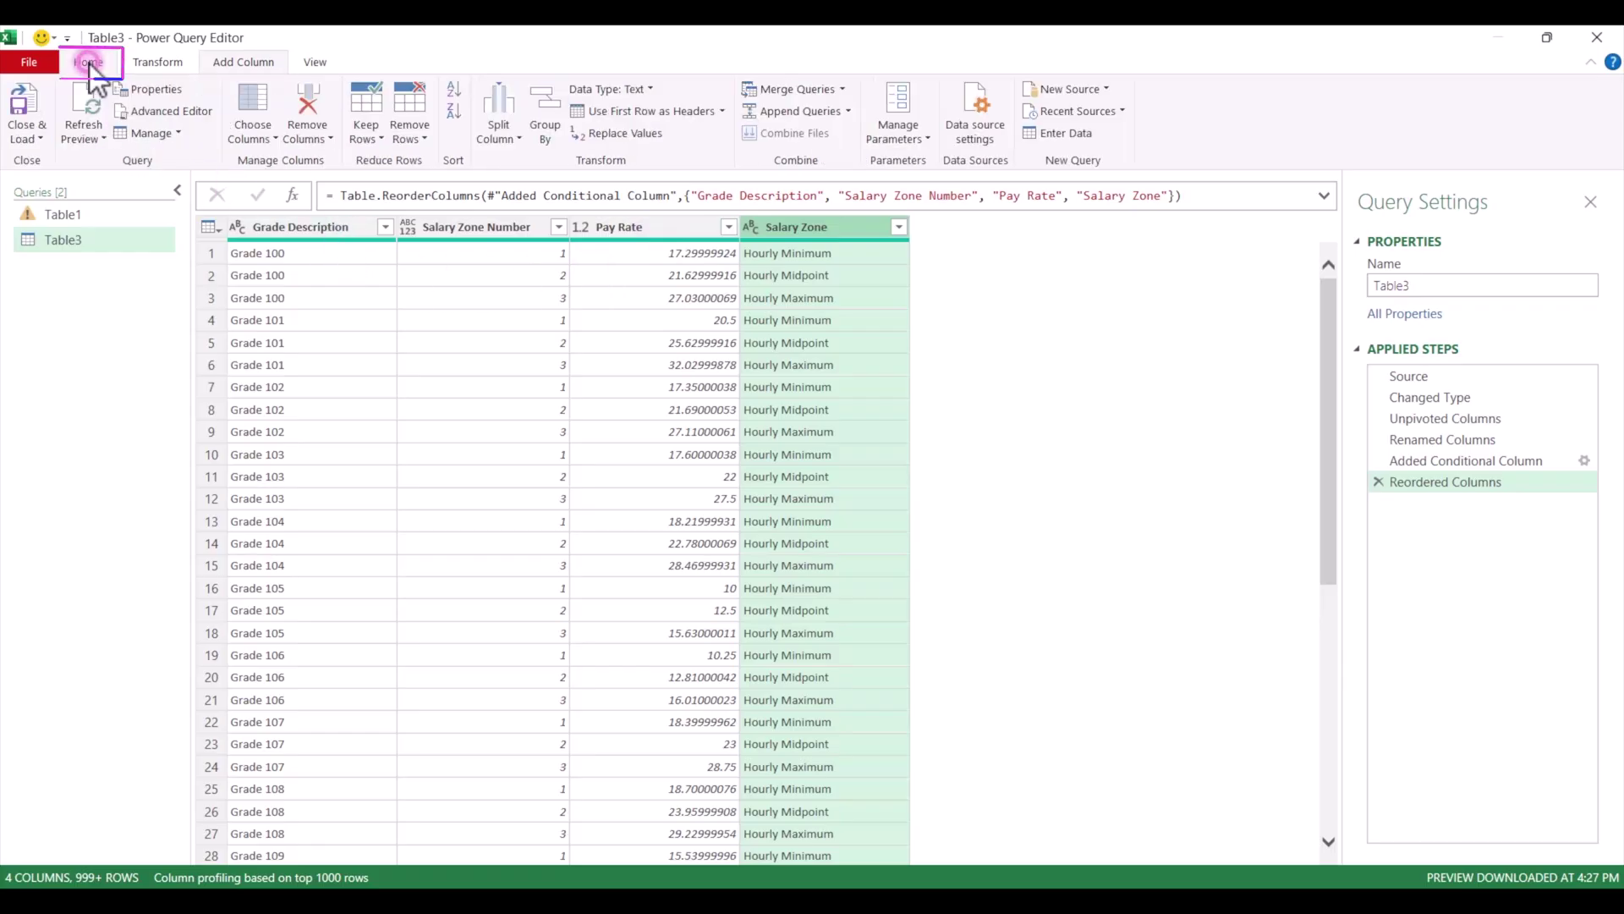
{"action": "left_click", "coordinate": [28, 138]}
{"action": "left_click", "coordinate": [72, 160]}
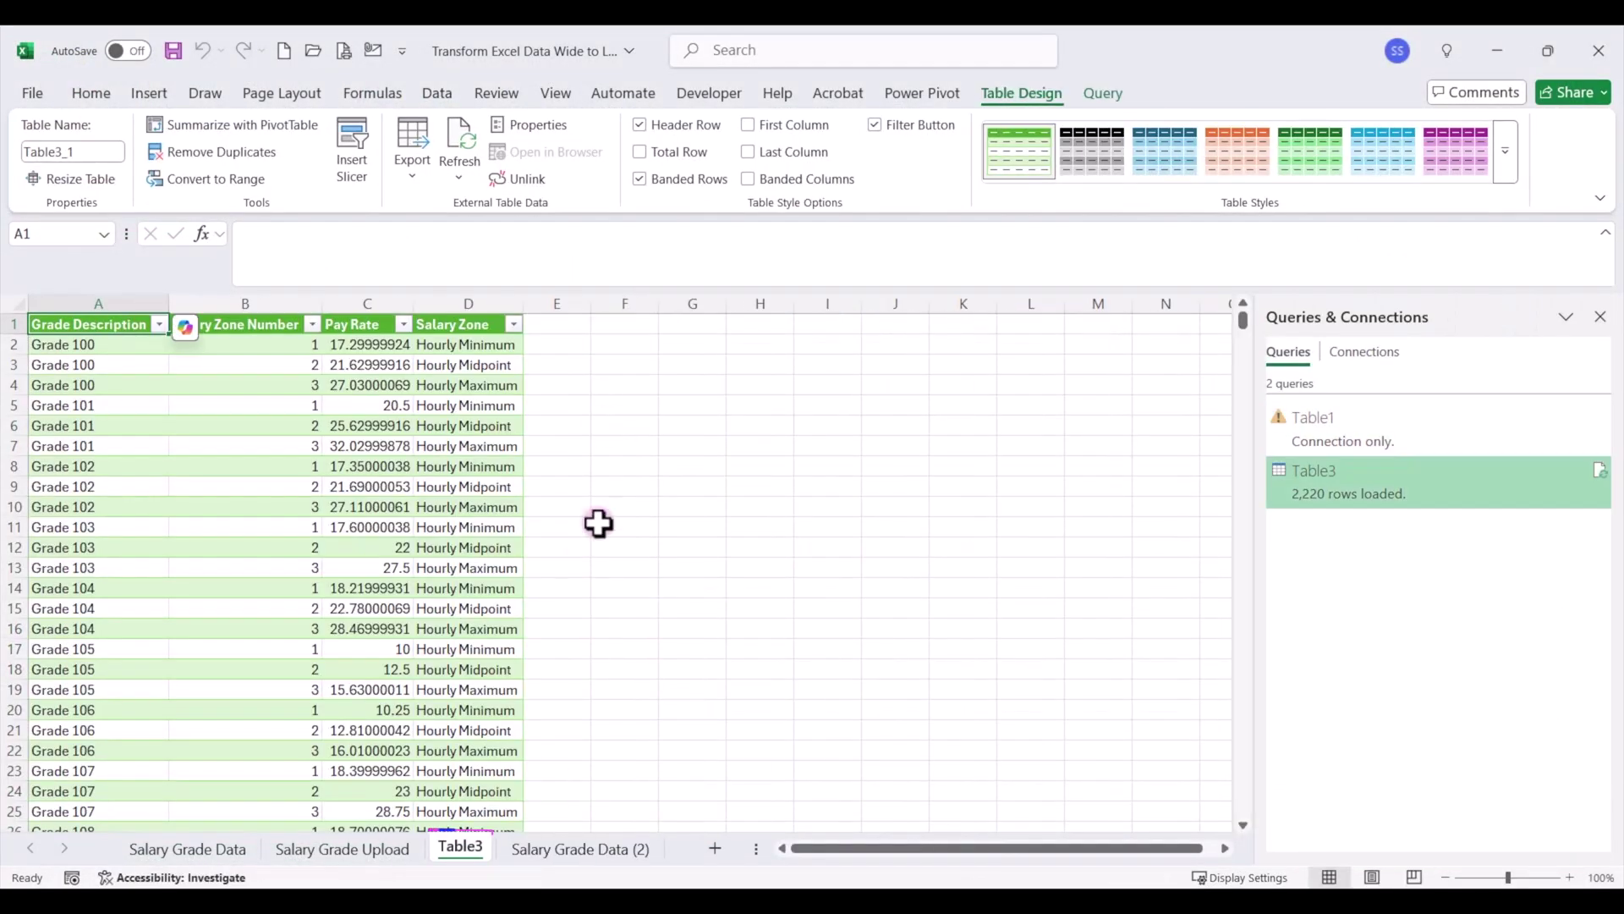
Copy Table3's data from A2:C2 down to the last row, Grade 100 through Grade 839.
{"action": "left_click", "coordinate": [460, 846]}
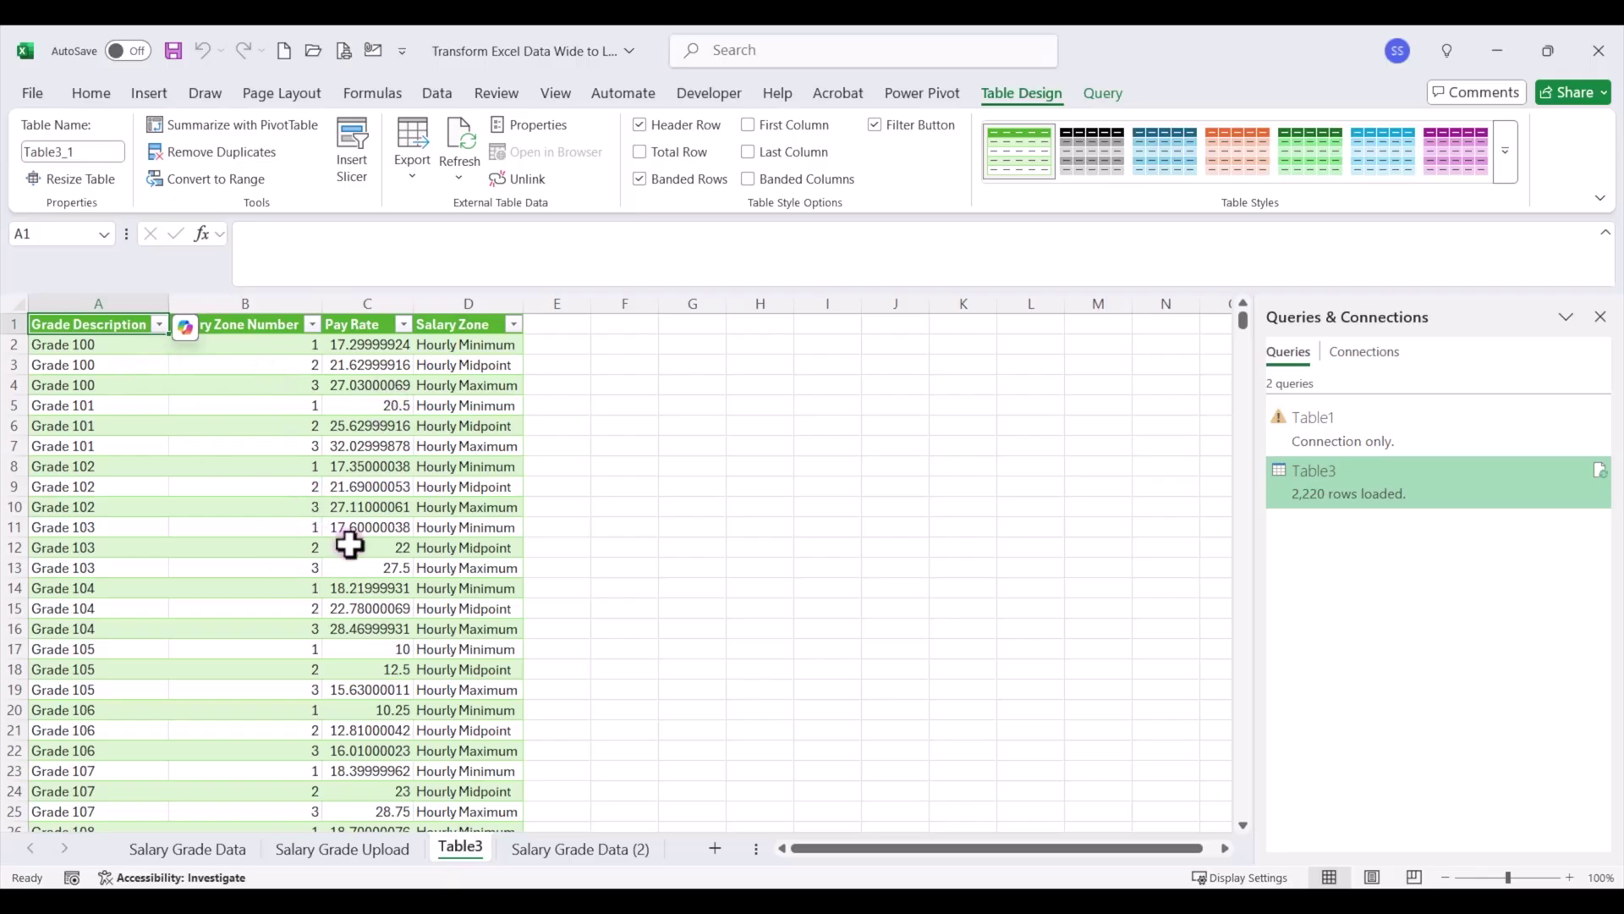
{"action": "left_click", "coordinate": [356, 861]}
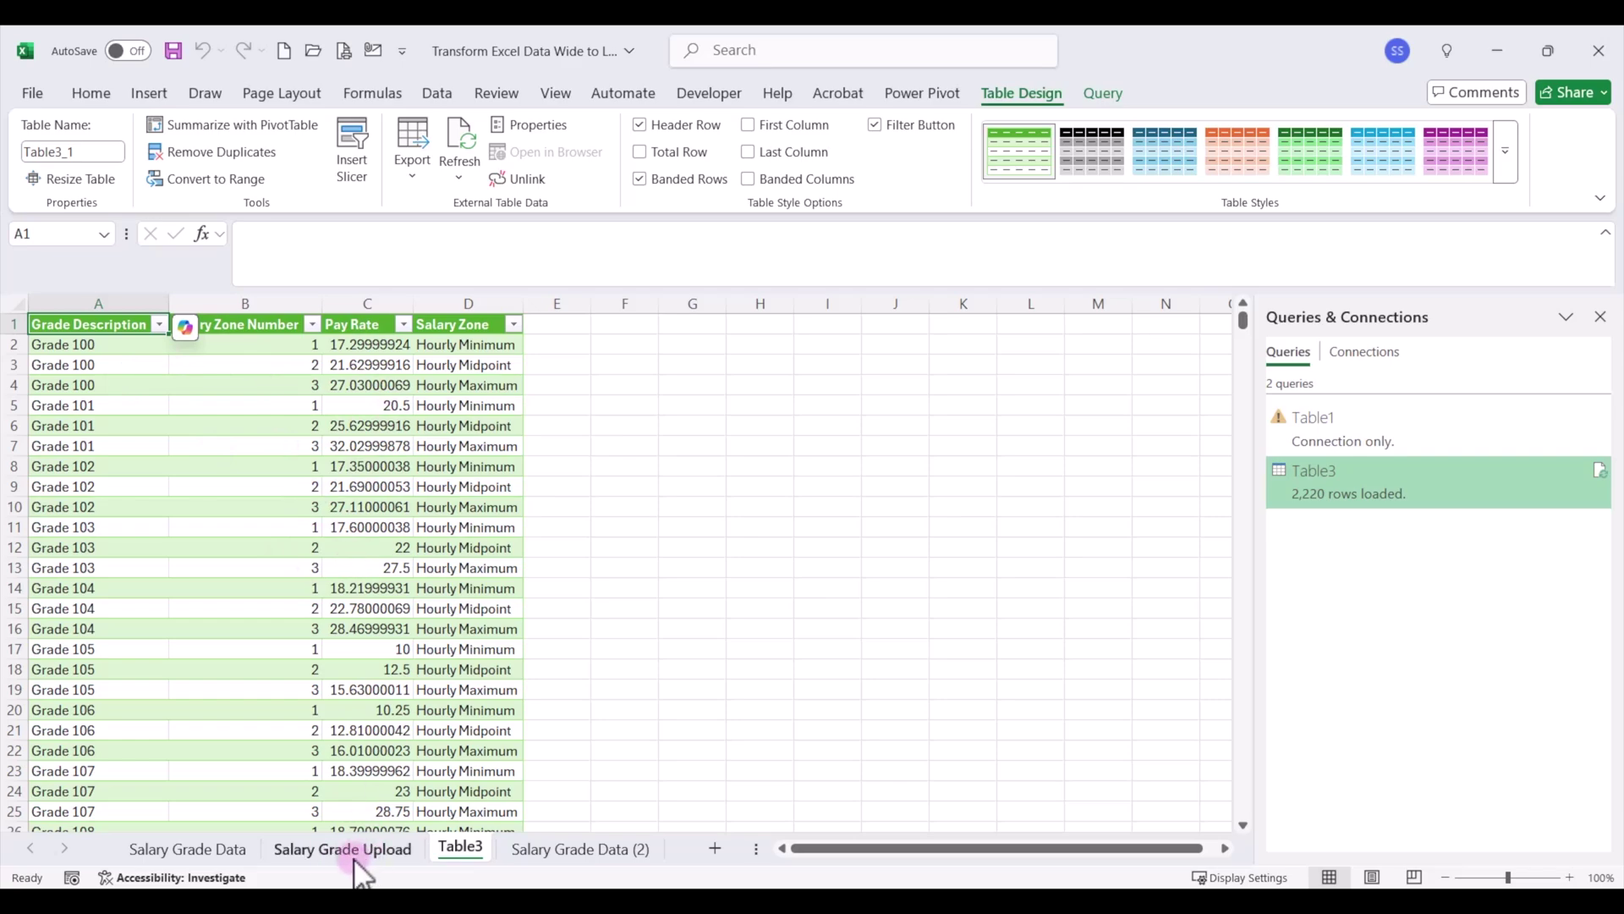
{"action": "left_click_drag", "start_coordinate": [109, 340], "coordinate": [372, 344]}
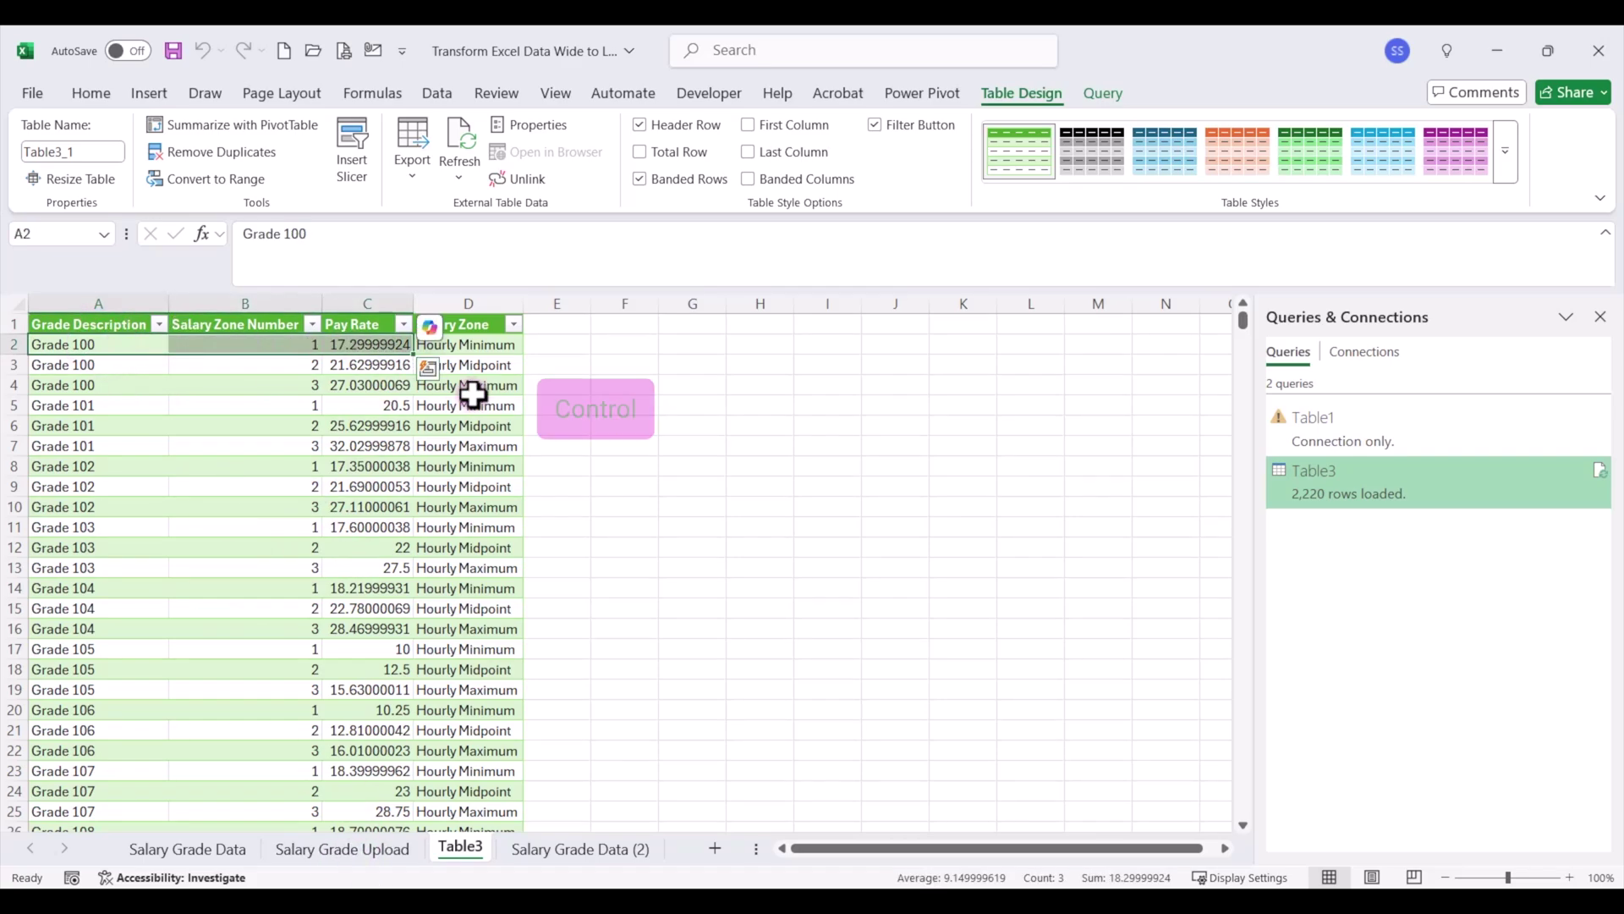
{"action": "key", "text": "ctrl+shift+Down"}
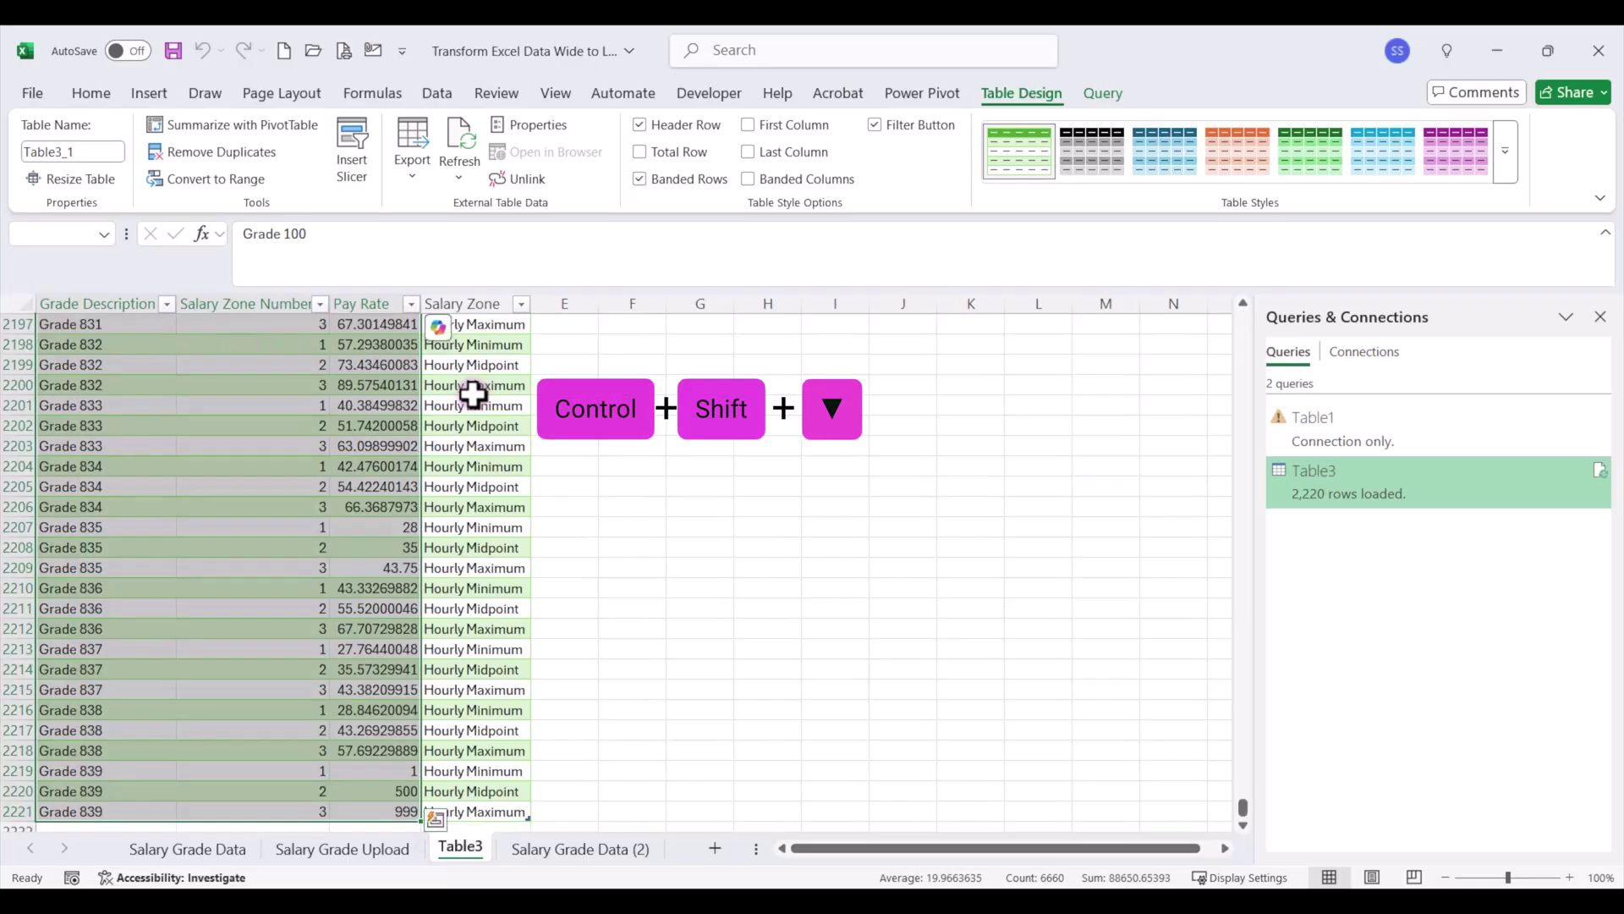
{"action": "key", "text": "ctrl+c"}
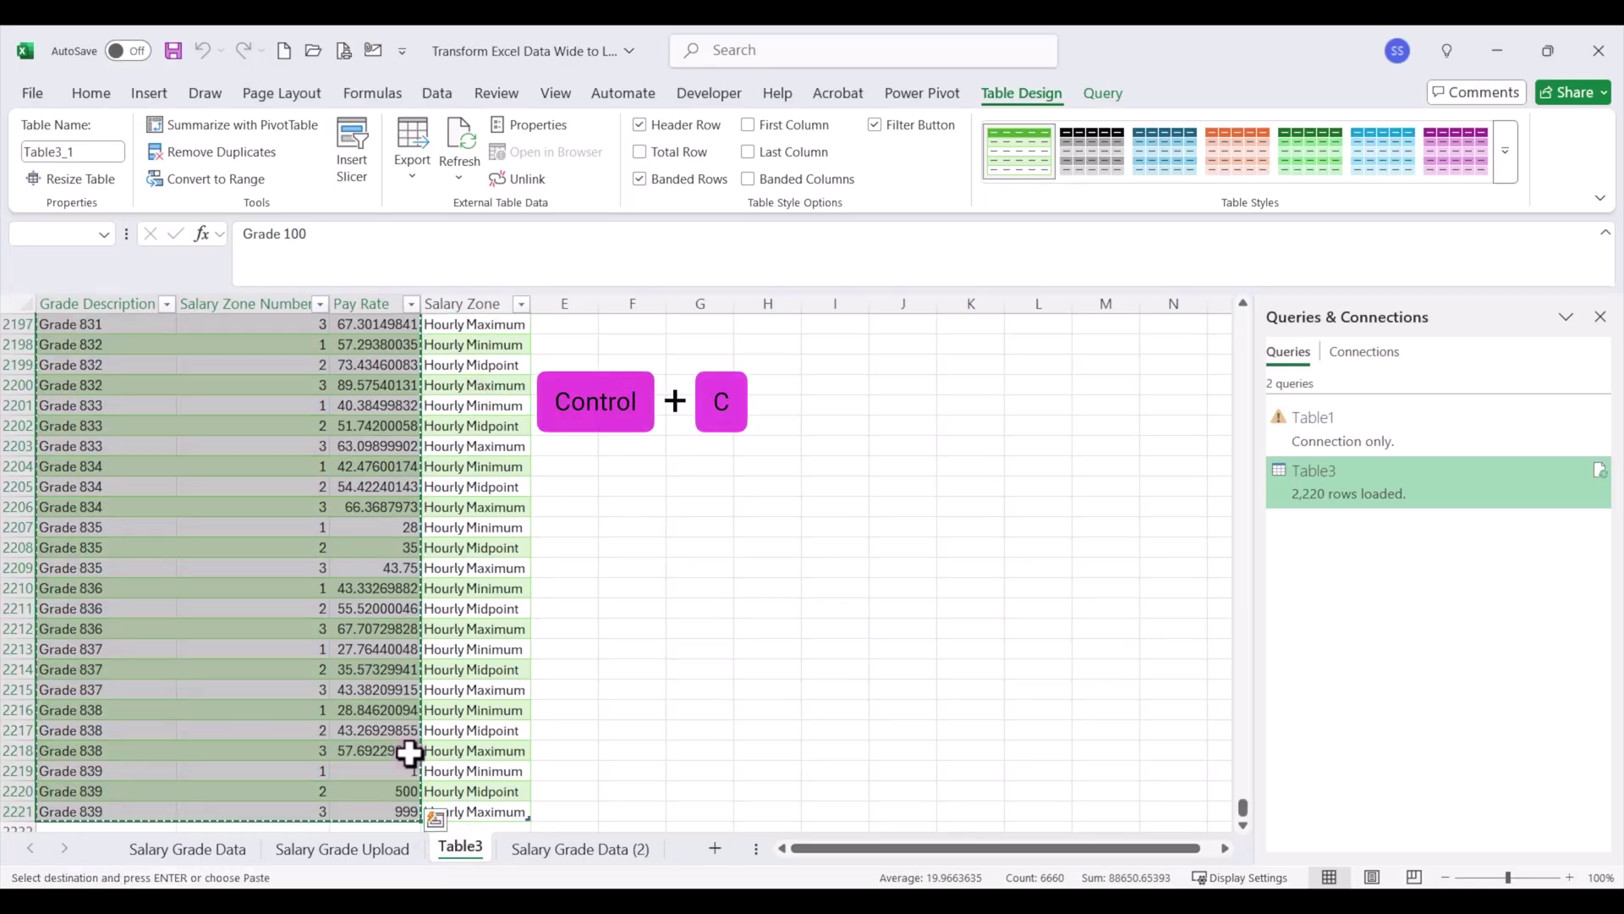
Paste the copied rows into the Salary Grade Upload sheet starting at B2.
{"action": "left_click", "coordinate": [352, 853]}
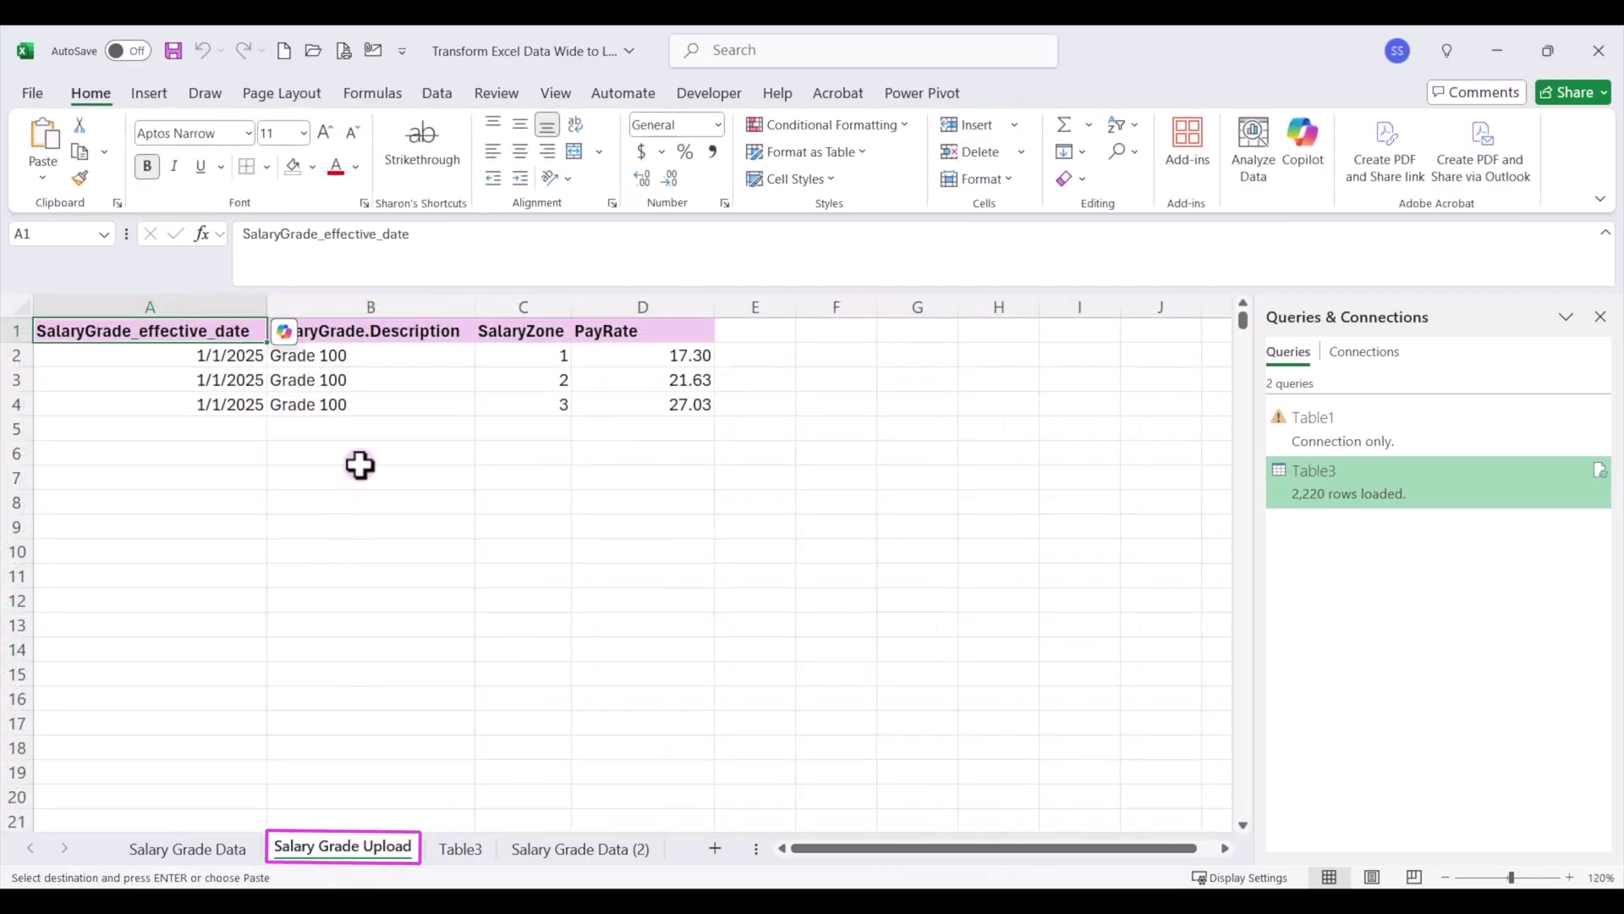
{"action": "left_click", "coordinate": [405, 356]}
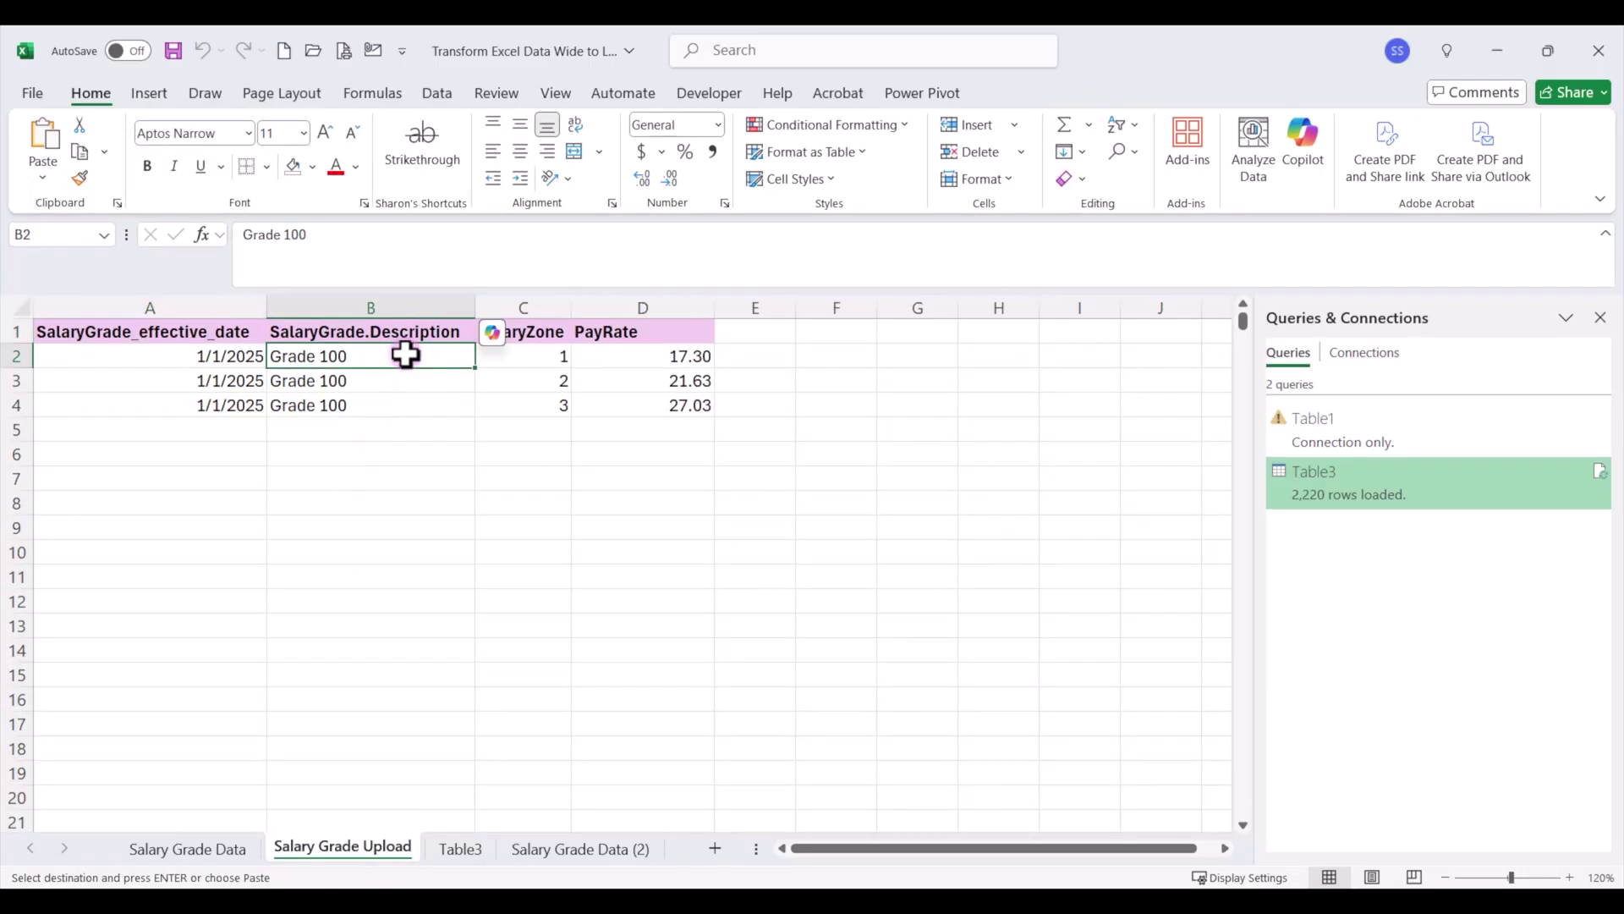
{"action": "key", "text": "ctrl+v"}
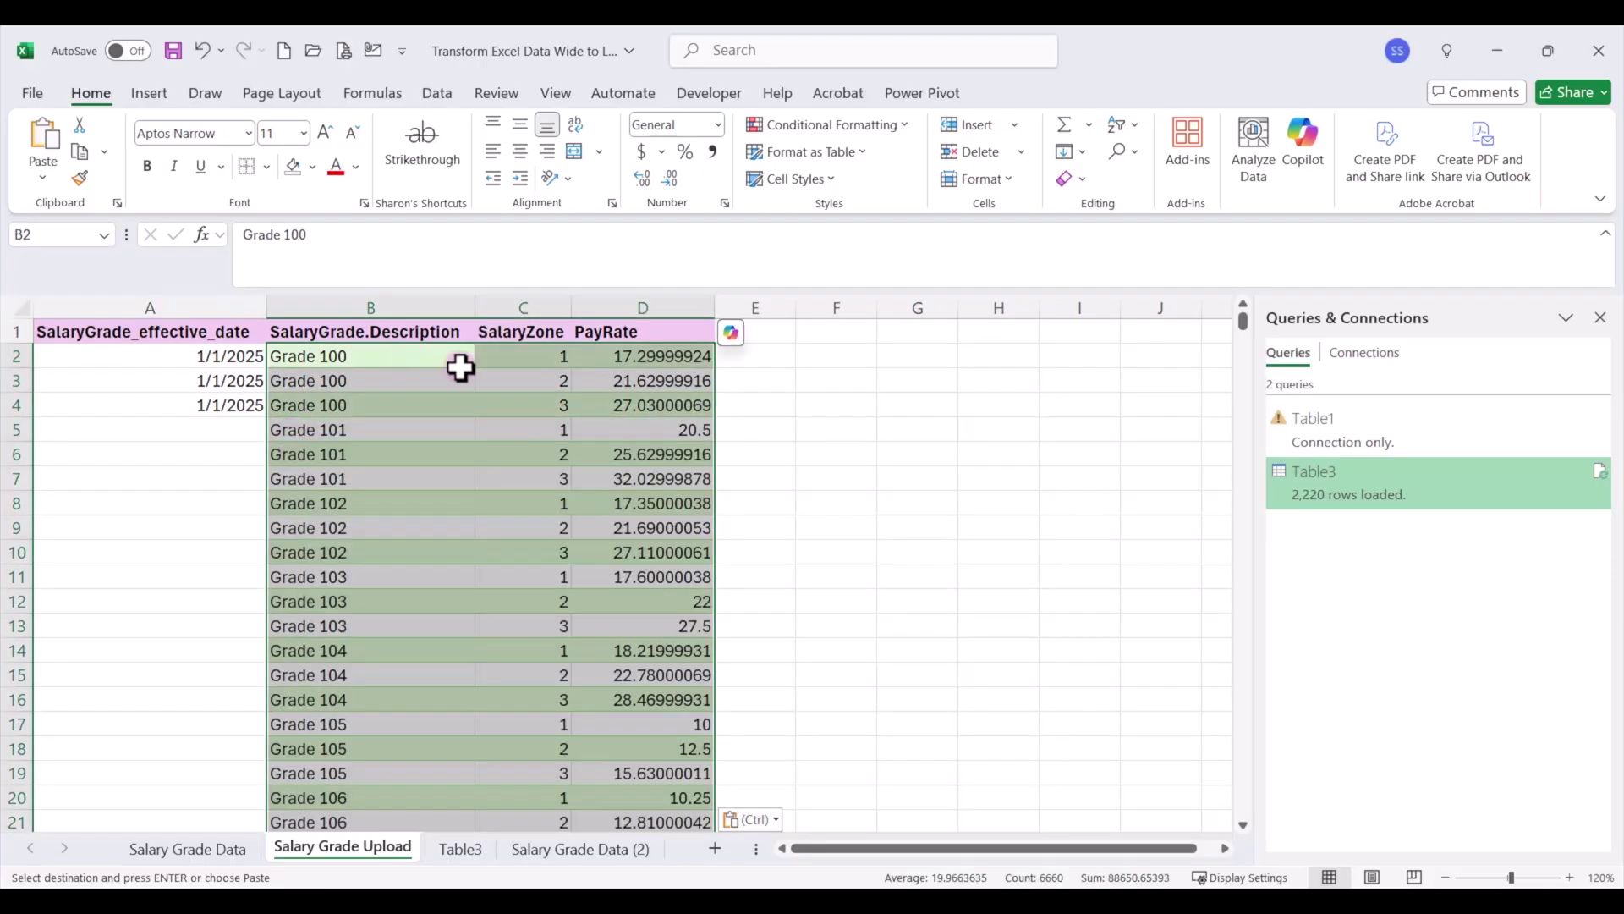
Reduce the PayRate values in D2:D2221 to two decimal places.
{"action": "left_click", "coordinate": [652, 300]}
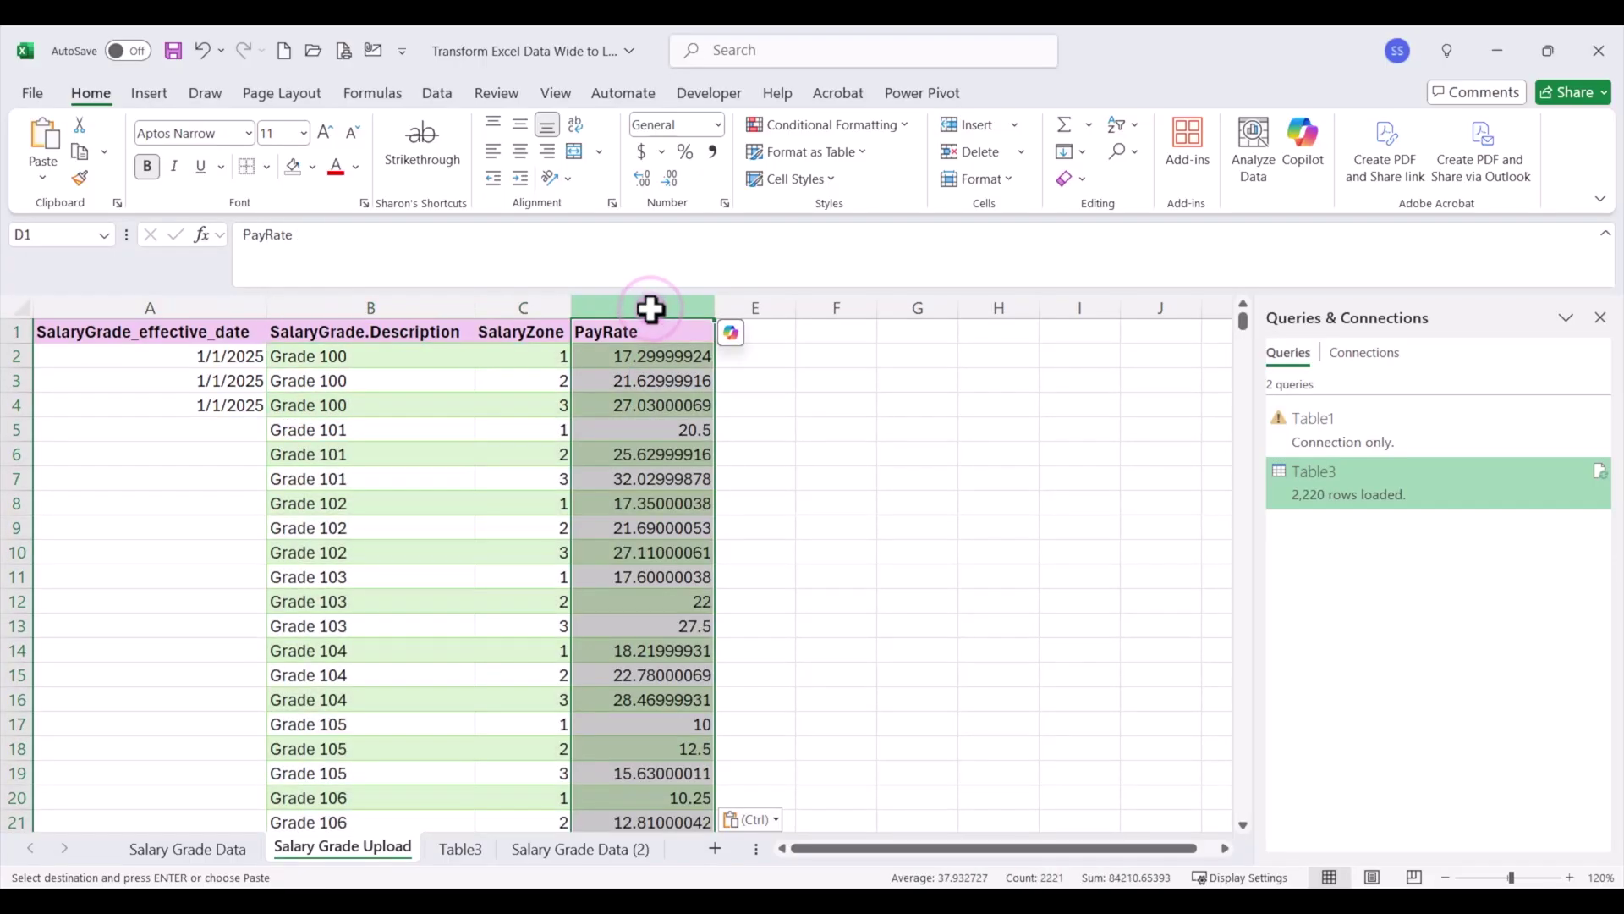
{"action": "left_click", "coordinate": [652, 356]}
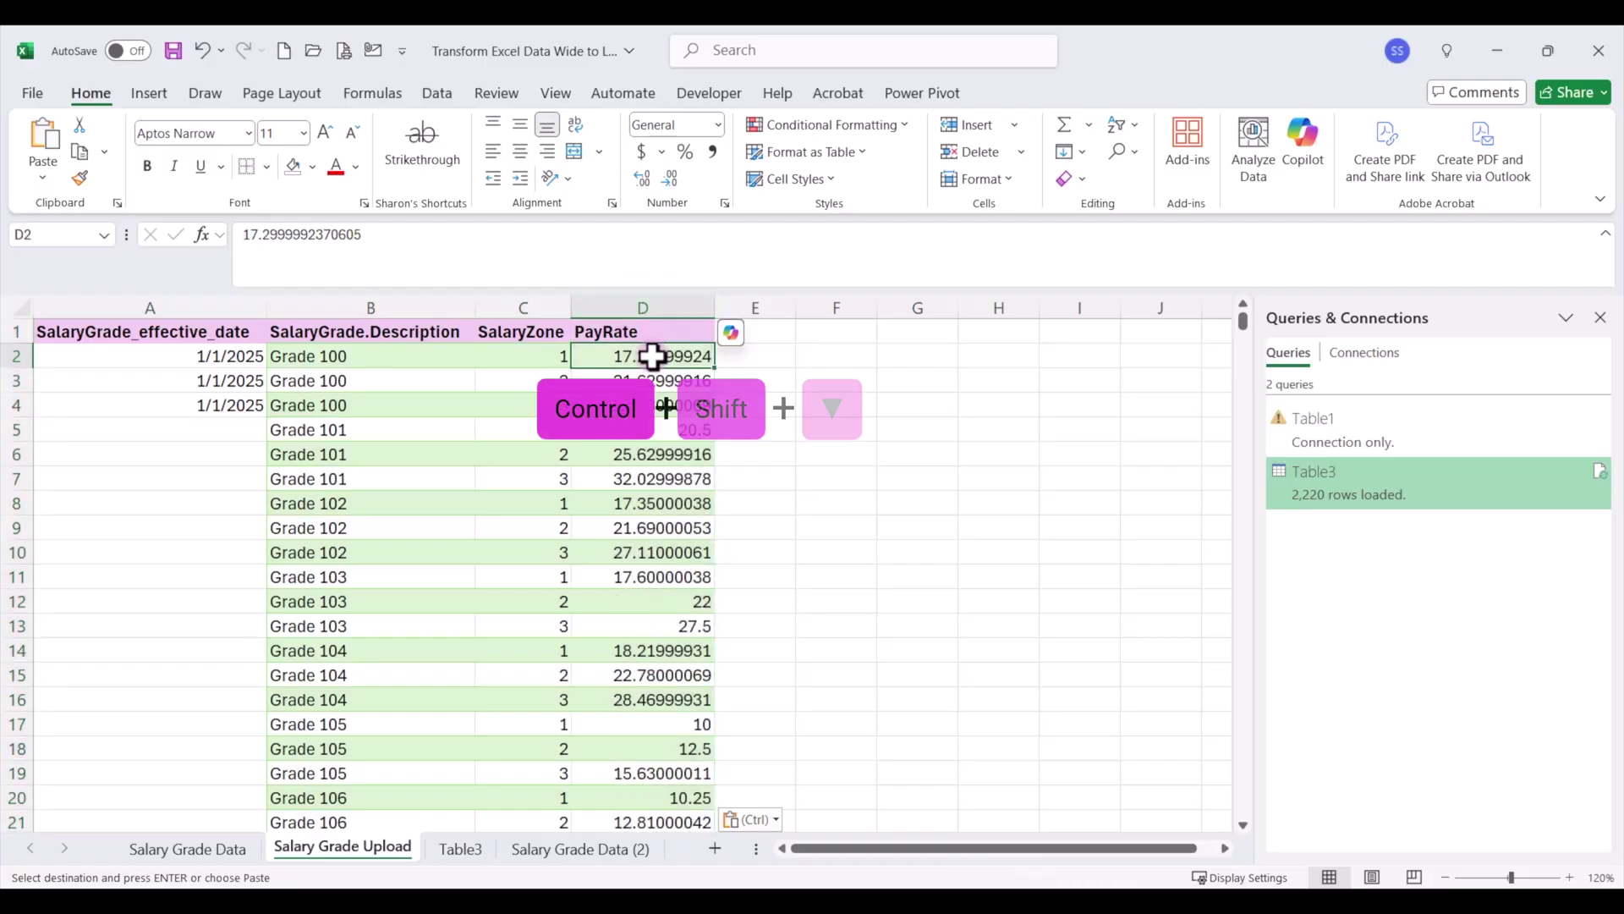
{"action": "key", "text": "ctrl+shift+Down"}
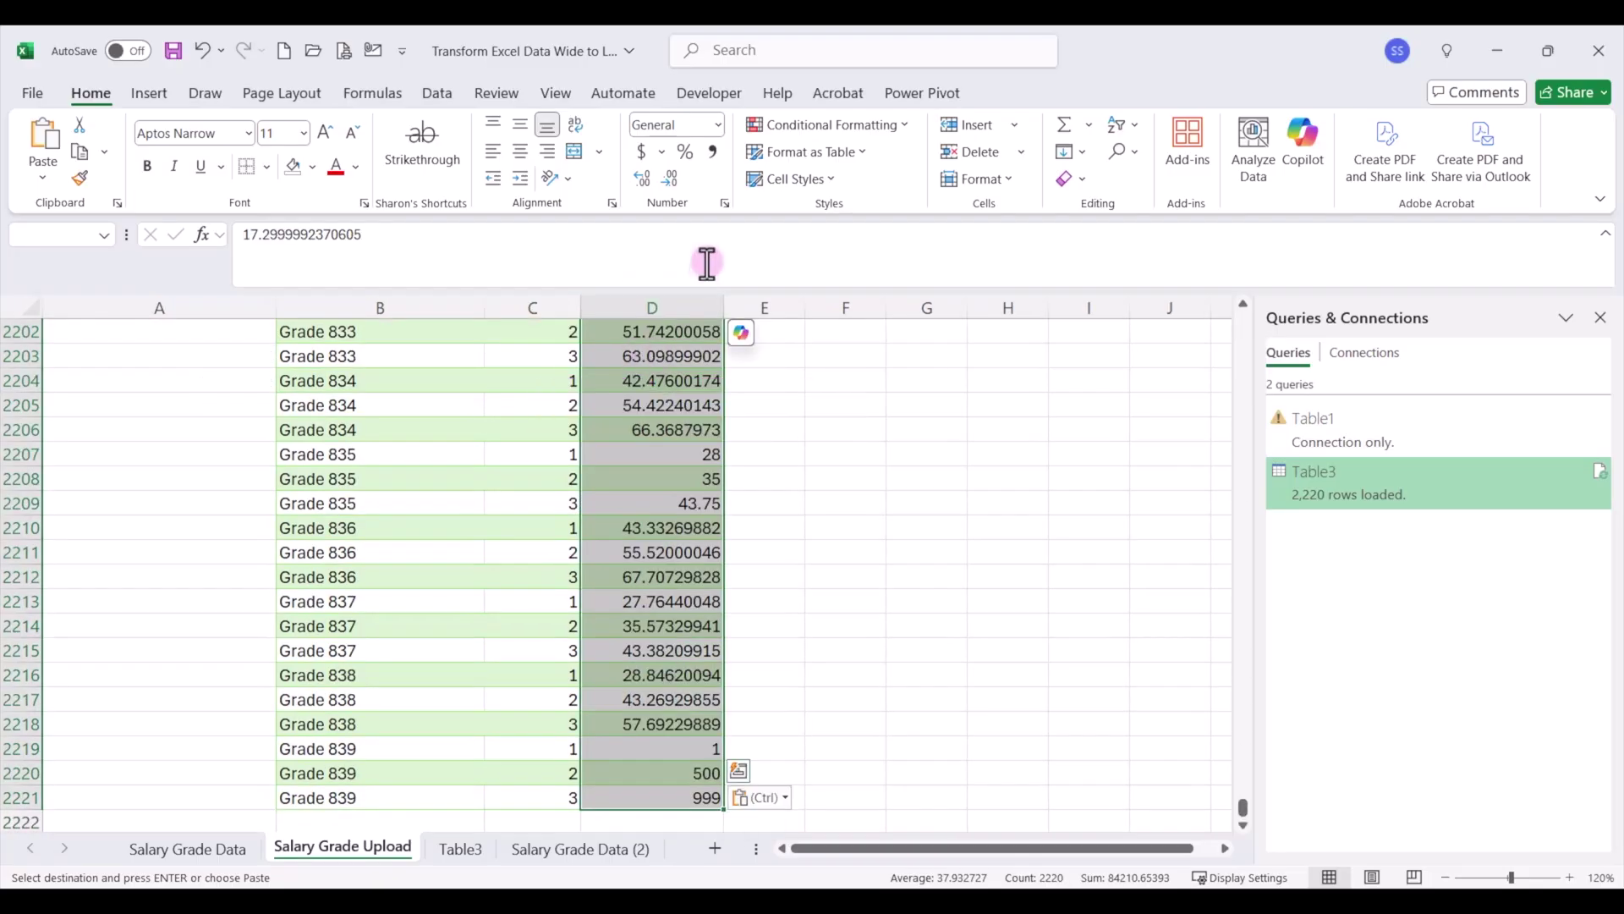
{"action": "left_click", "coordinate": [672, 181]}
{"action": "left_click", "coordinate": [673, 180]}
{"action": "left_click", "coordinate": [673, 181]}
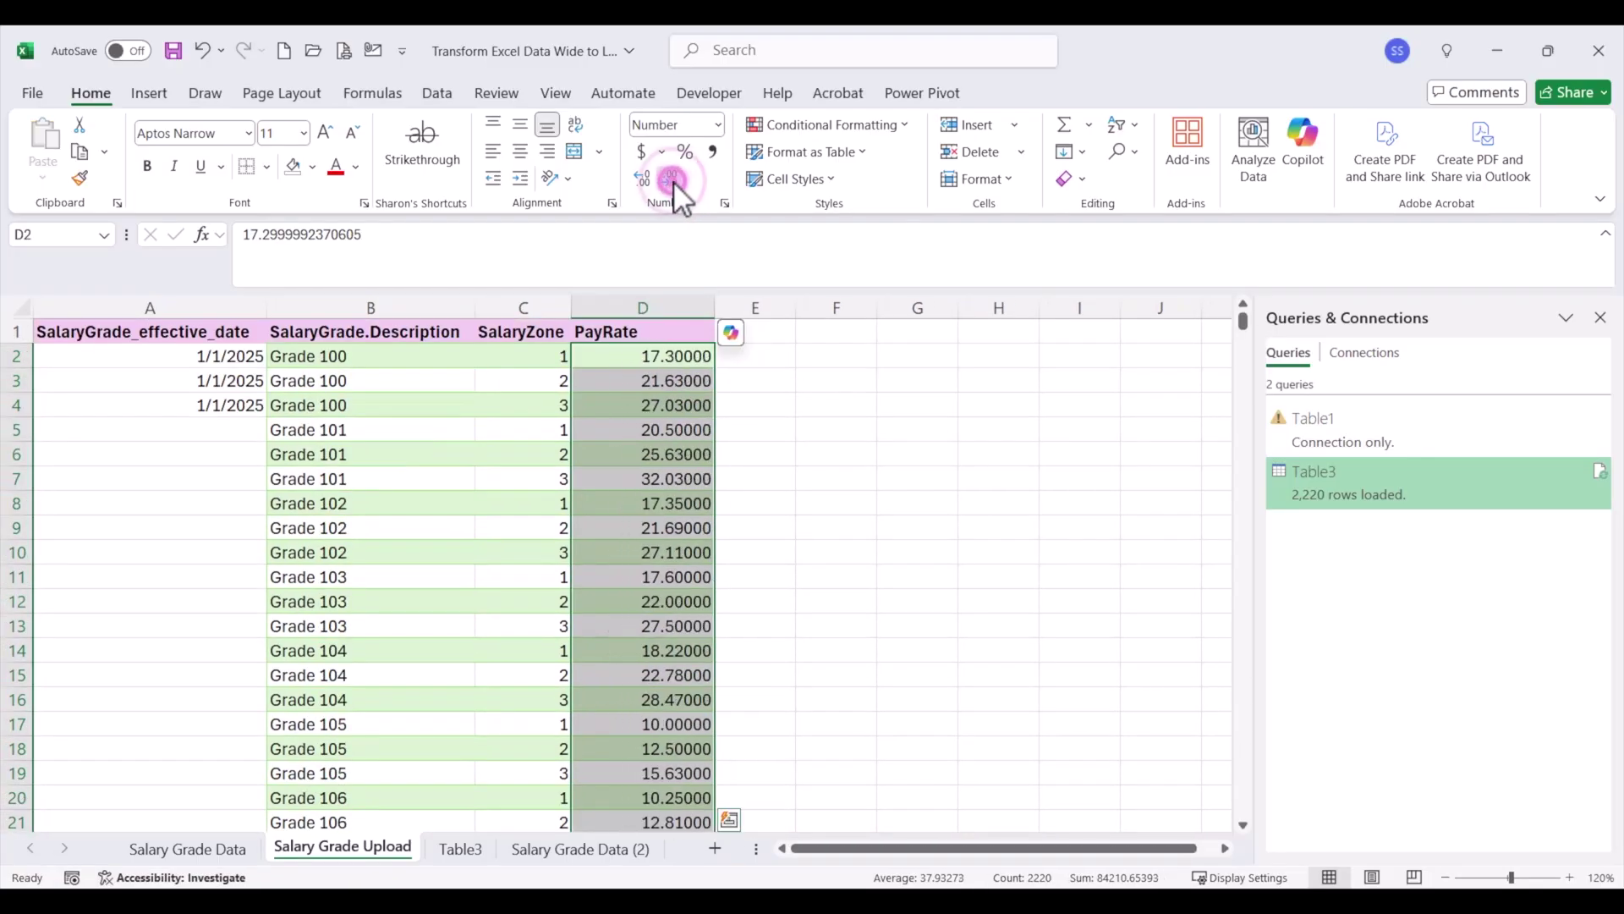
{"action": "left_click", "coordinate": [673, 180]}
{"action": "left_click", "coordinate": [673, 180]}
{"action": "left_click", "coordinate": [673, 180]}
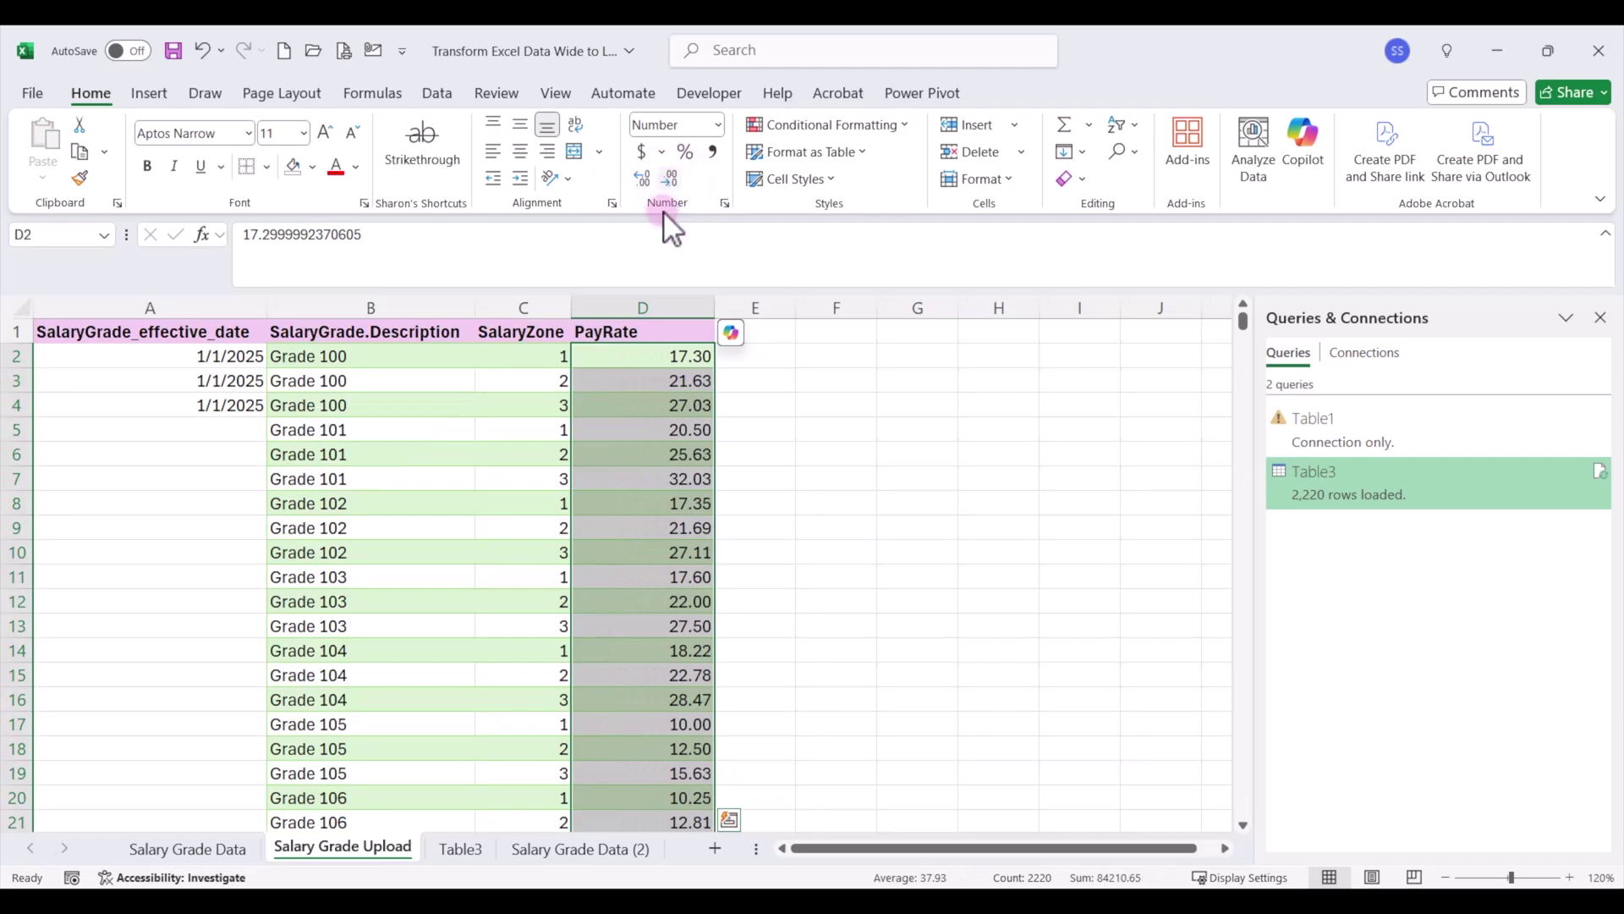
Fill 1/1/2025 down column A to the last row and set rows 2–2221 to No Fill.
{"action": "left_click_drag", "start_coordinate": [224, 356], "coordinate": [233, 406]}
{"action": "double_click", "coordinate": [267, 417]}
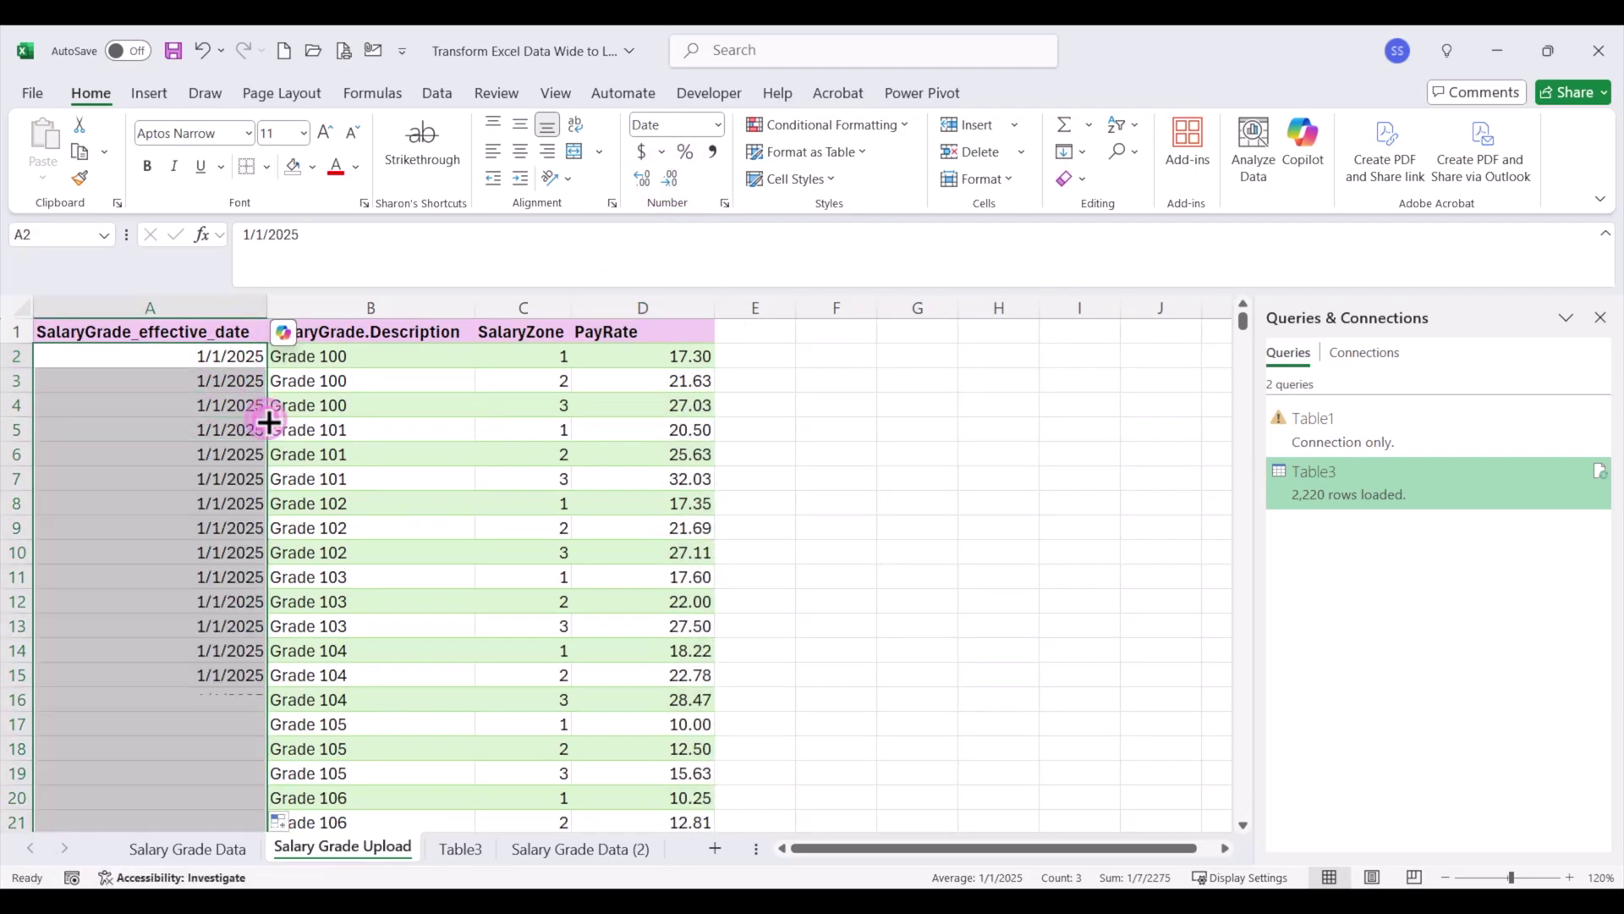
{"action": "left_click", "coordinate": [12, 360]}
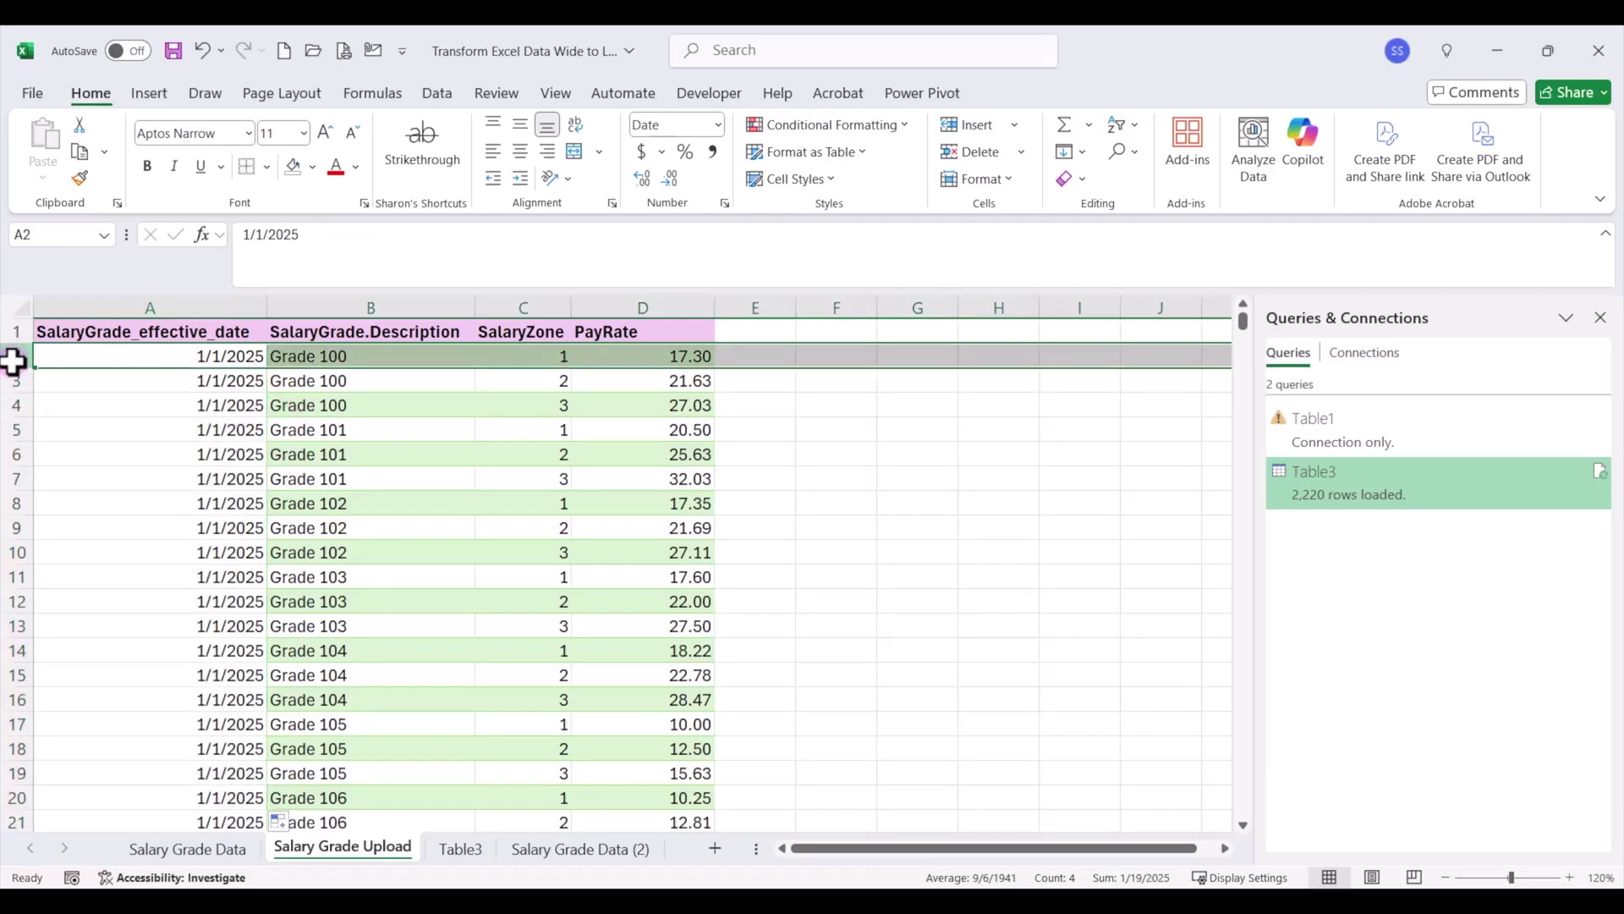
{"action": "key", "text": "ctrl+shift+Down"}
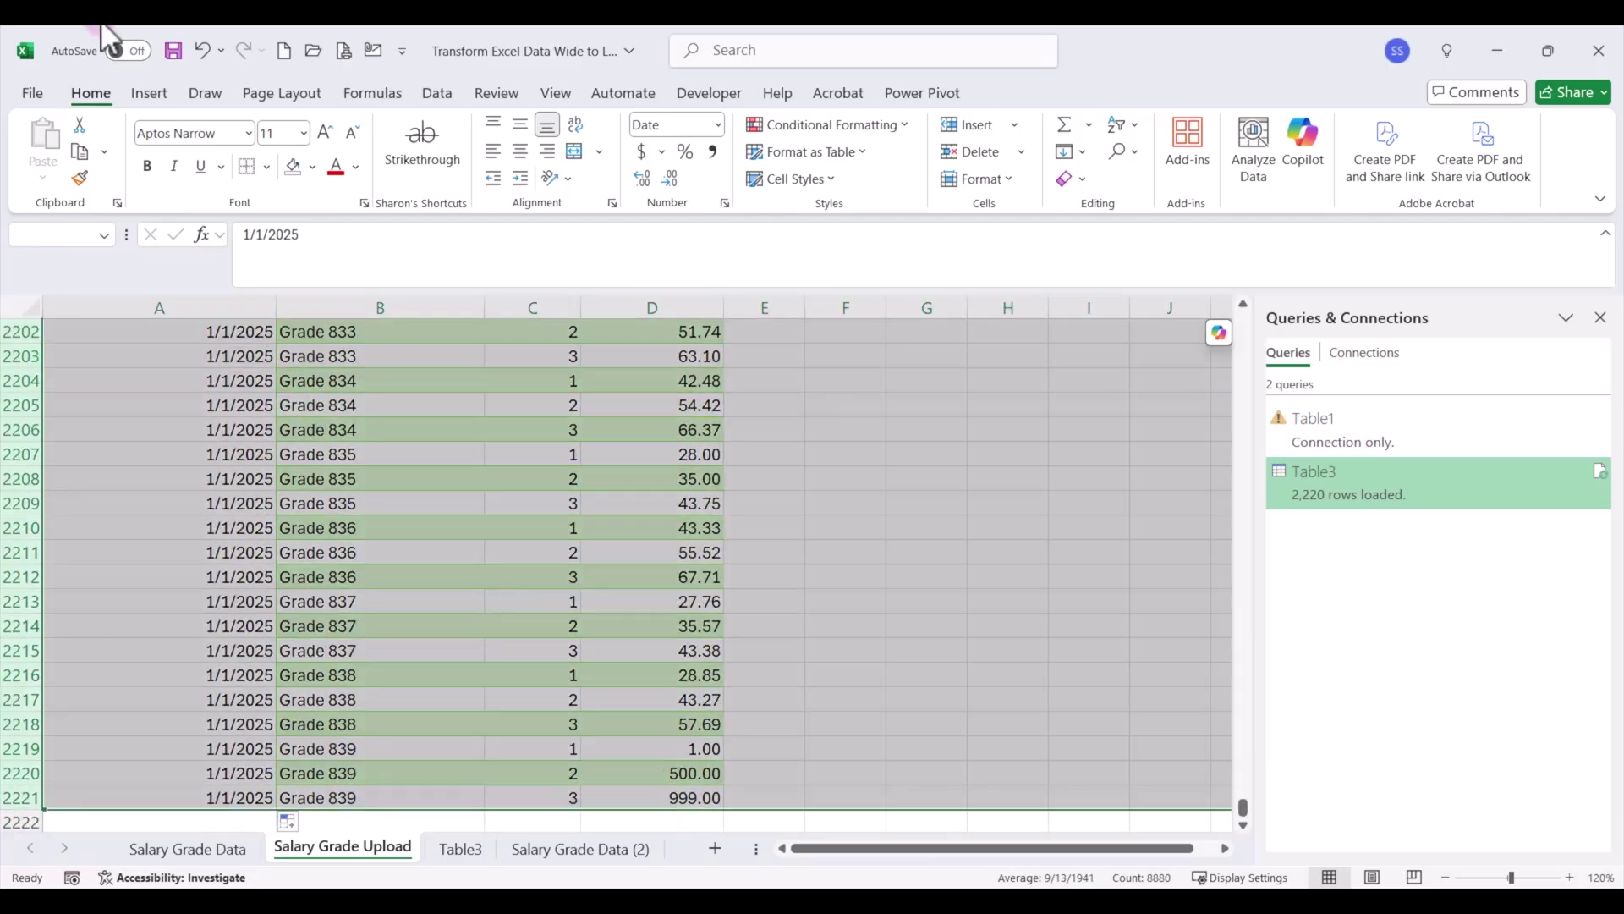
{"action": "key", "text": "ctrl+BackSpace"}
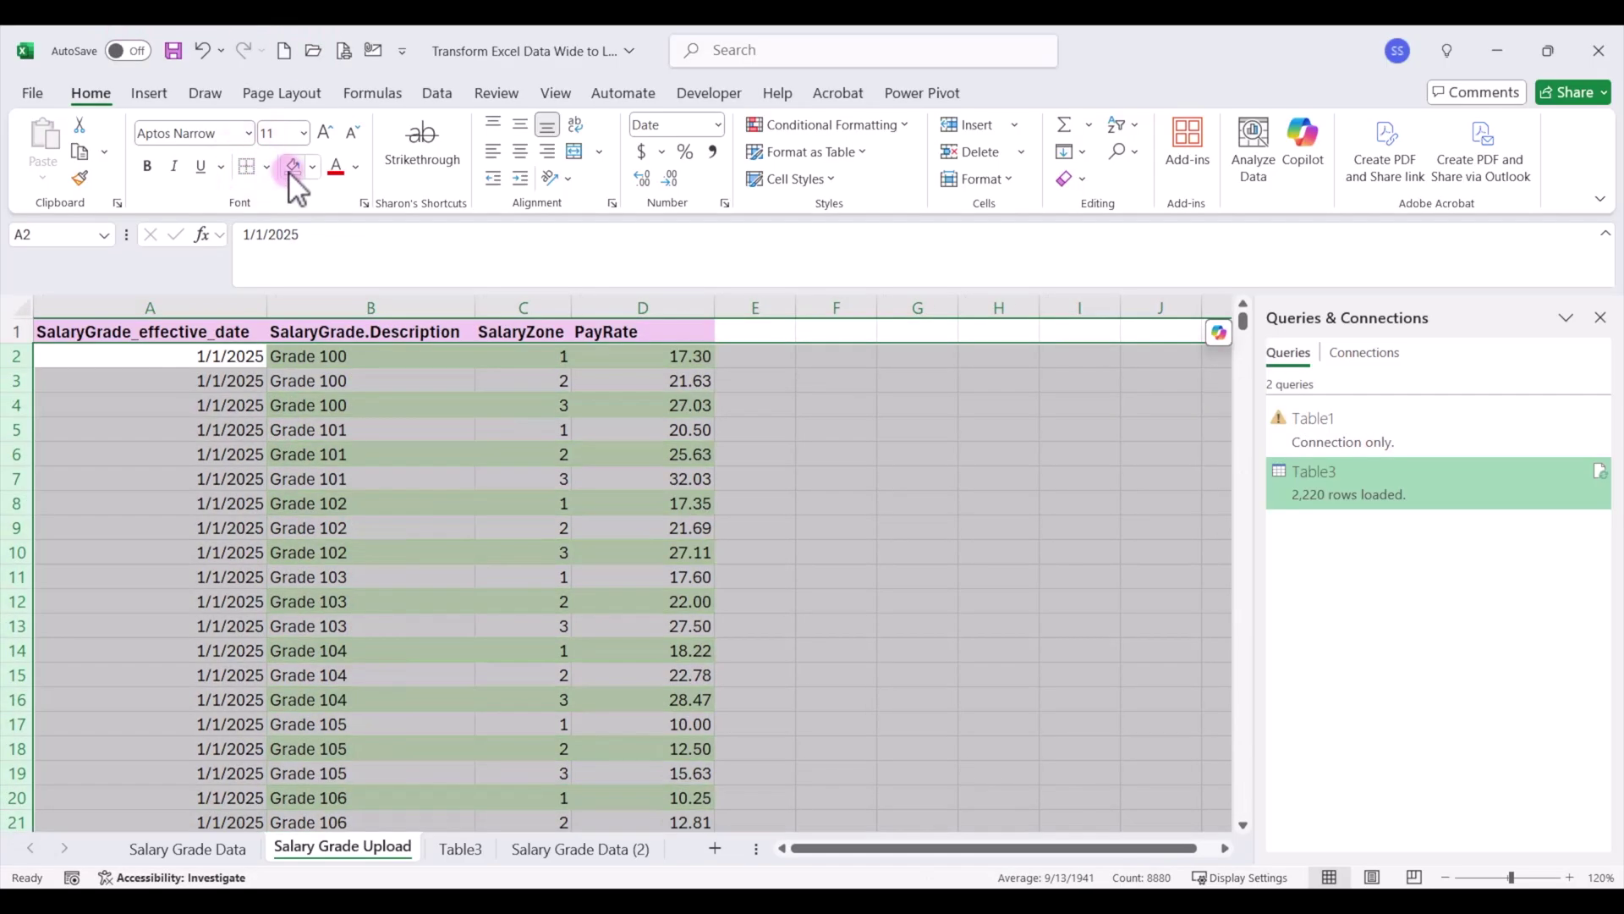
{"action": "left_click", "coordinate": [133, 329]}
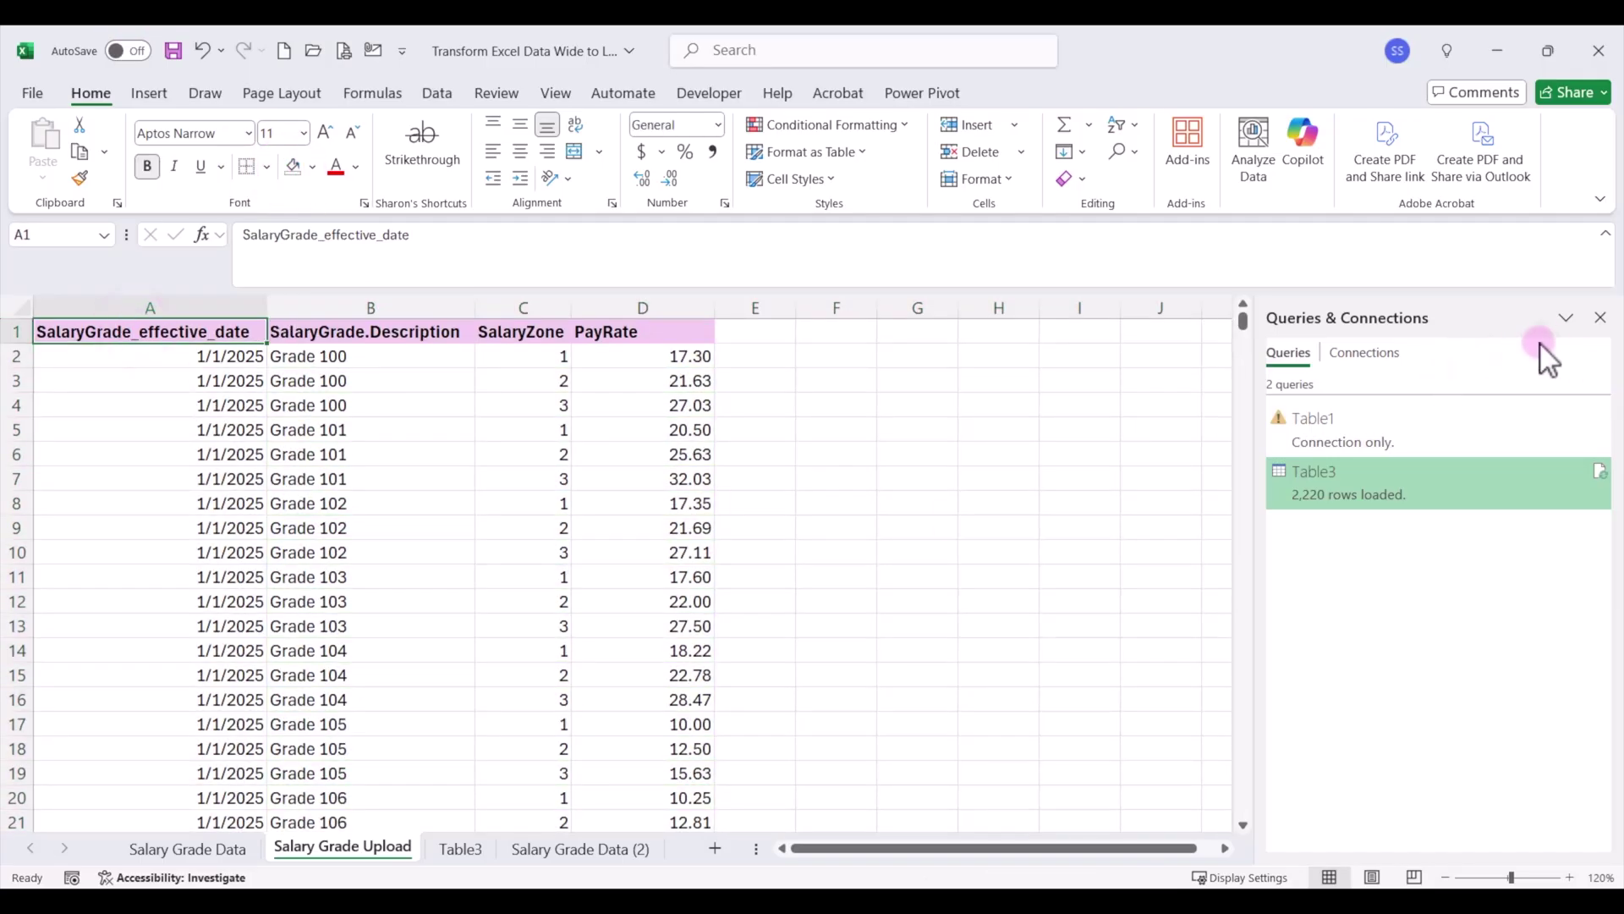
Close the Queries & Connections pane.
{"action": "left_click", "coordinate": [1600, 318]}
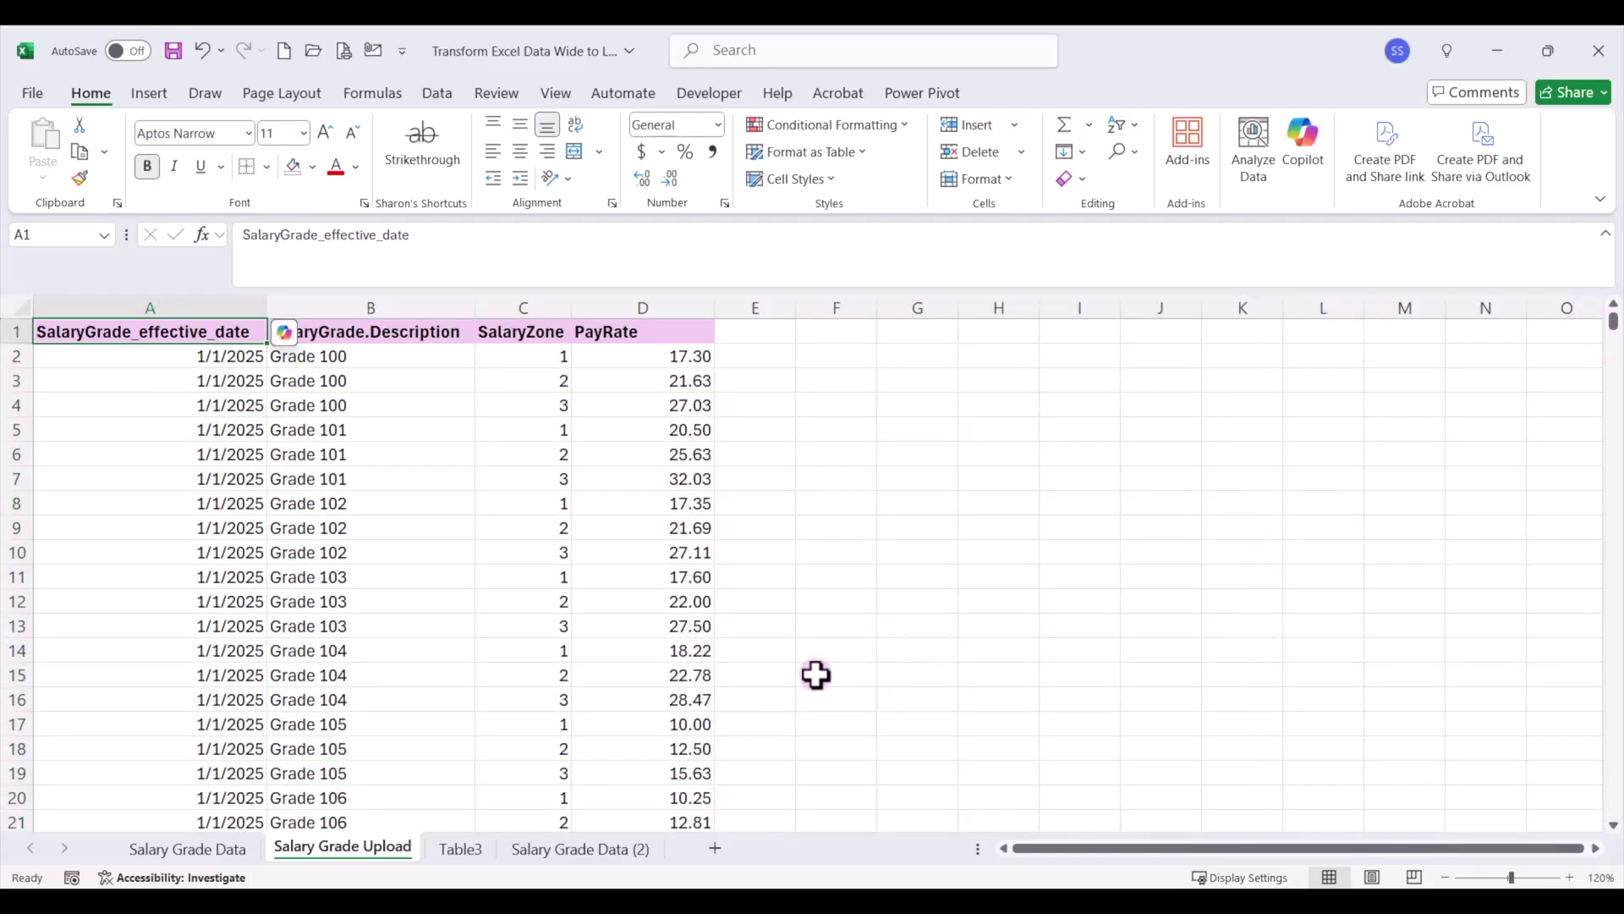